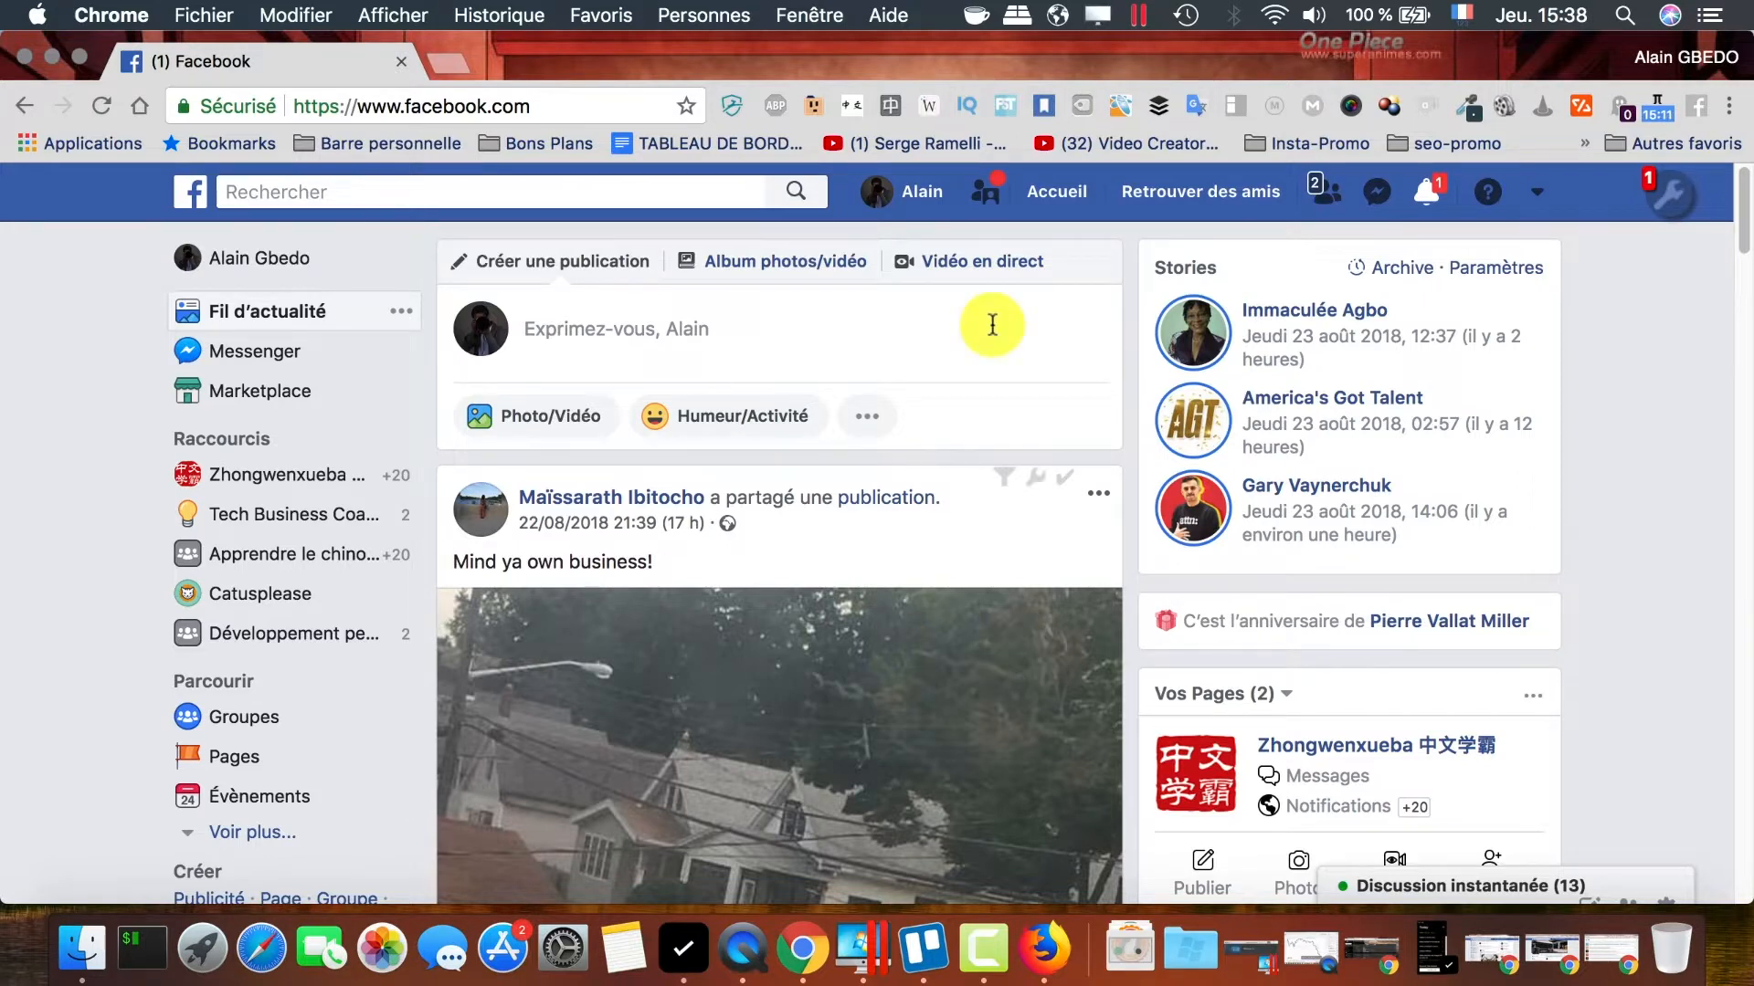
Search Facebook for people who like both specified pages and look through the resulting profiles
{"action": "left_click", "coordinate": [1120, 106]}
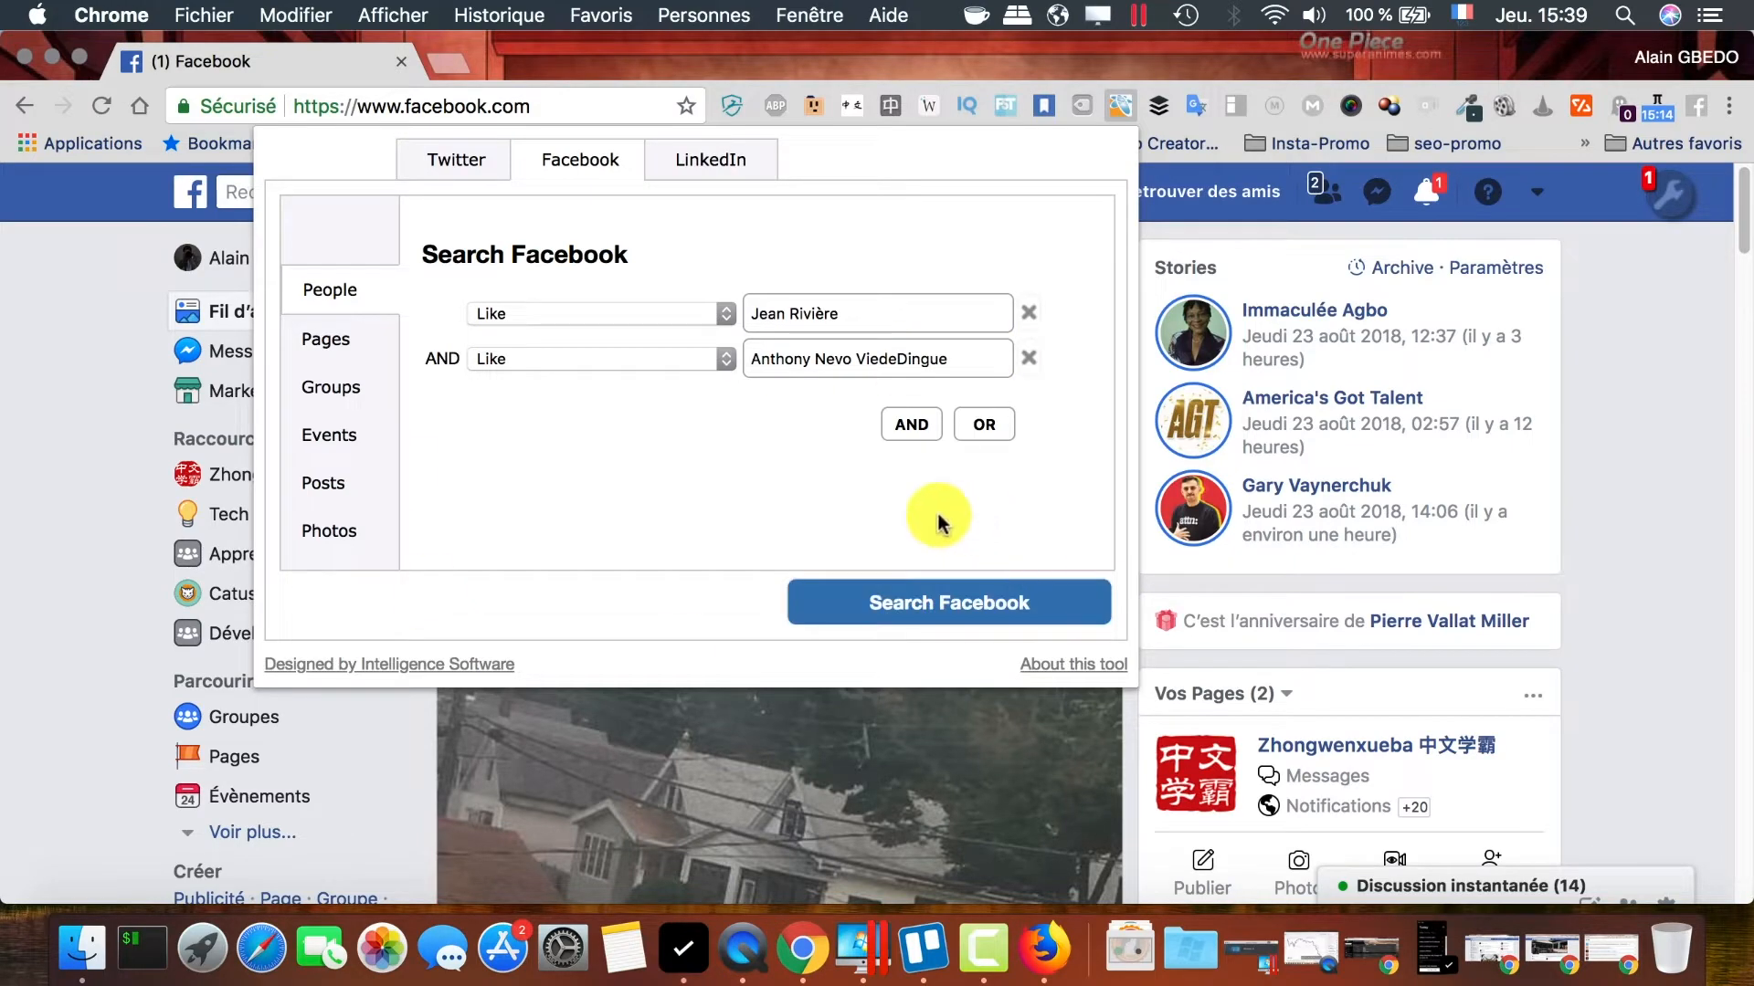
{"action": "scroll", "coordinate": [644, 338], "scroll_direction": "down", "scroll_amount": 15}
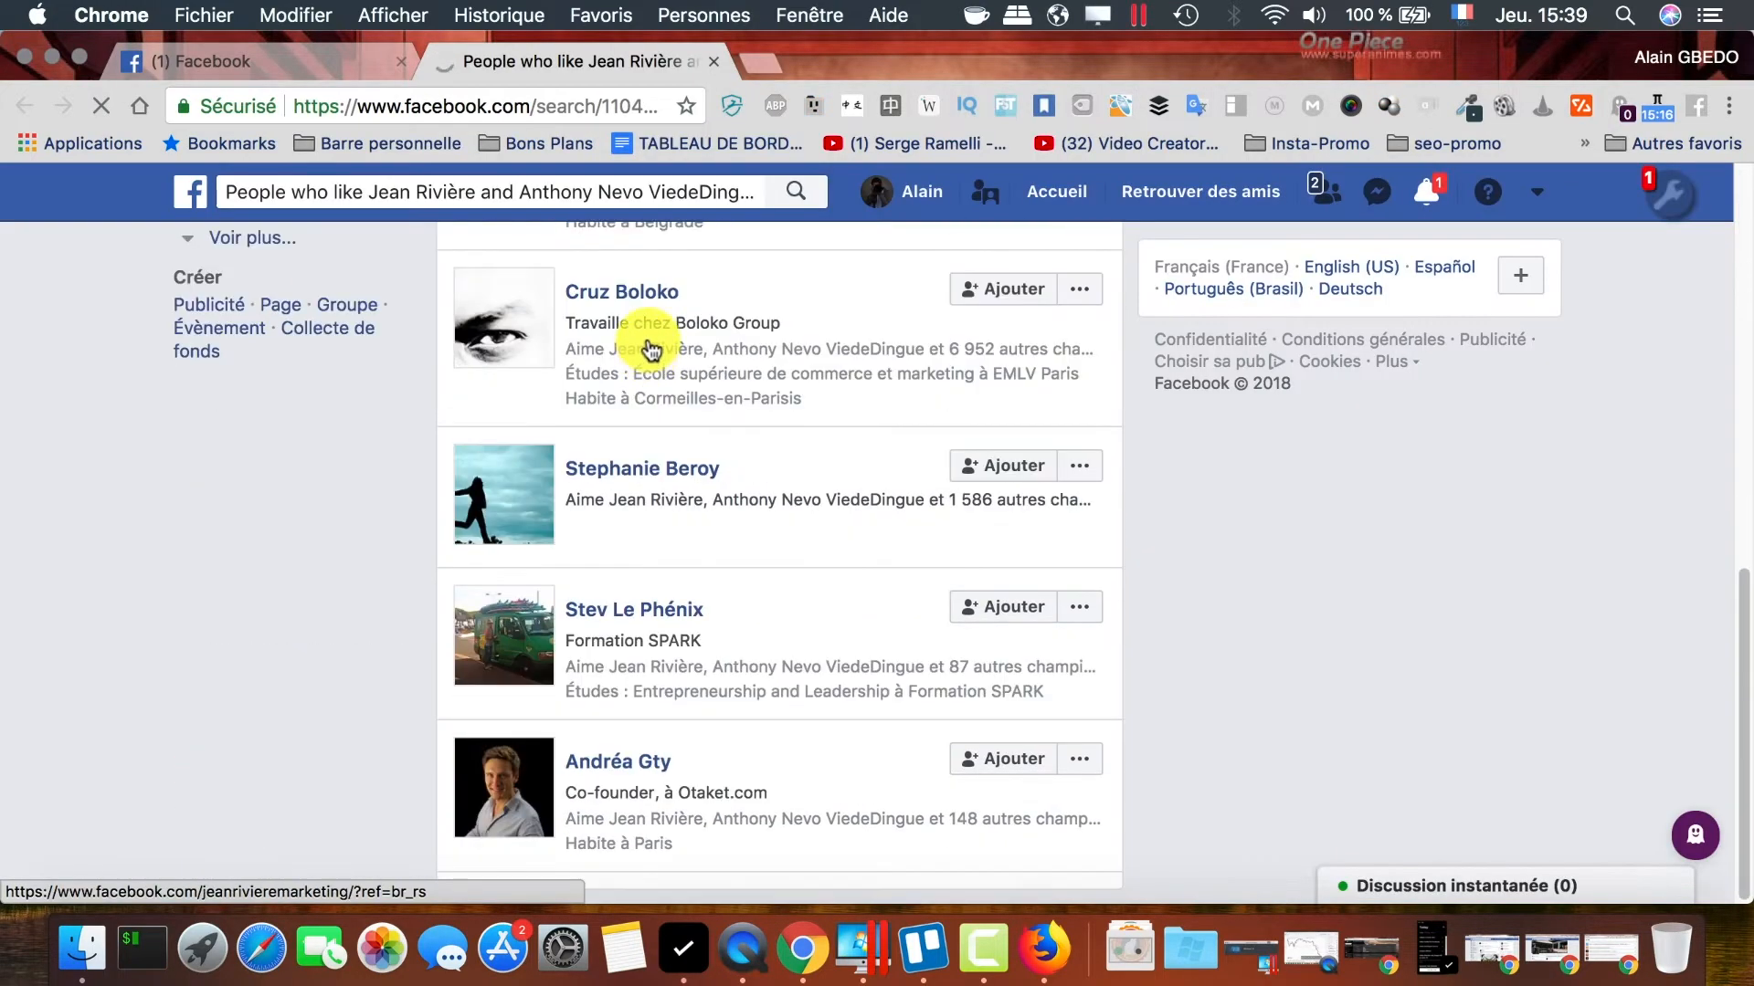
{"action": "scroll", "coordinate": [687, 420], "scroll_direction": "up", "scroll_amount": 15}
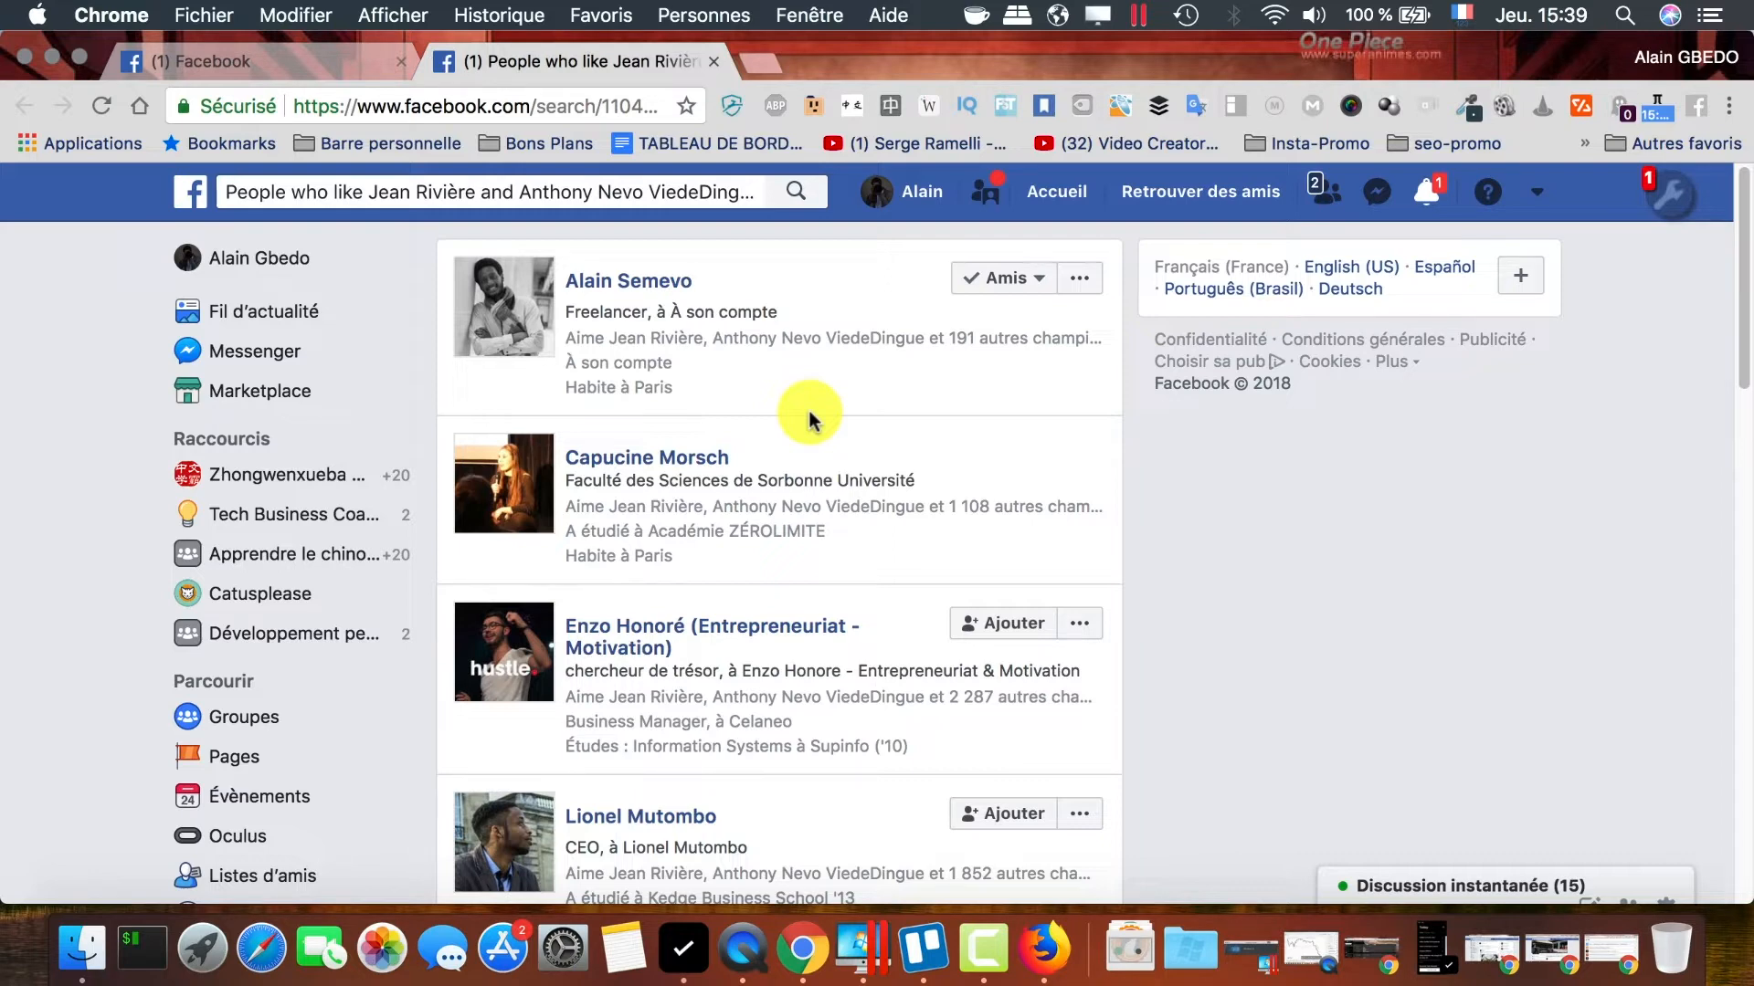
{"action": "left_click", "coordinate": [256, 61]}
{"action": "left_click", "coordinate": [464, 61]}
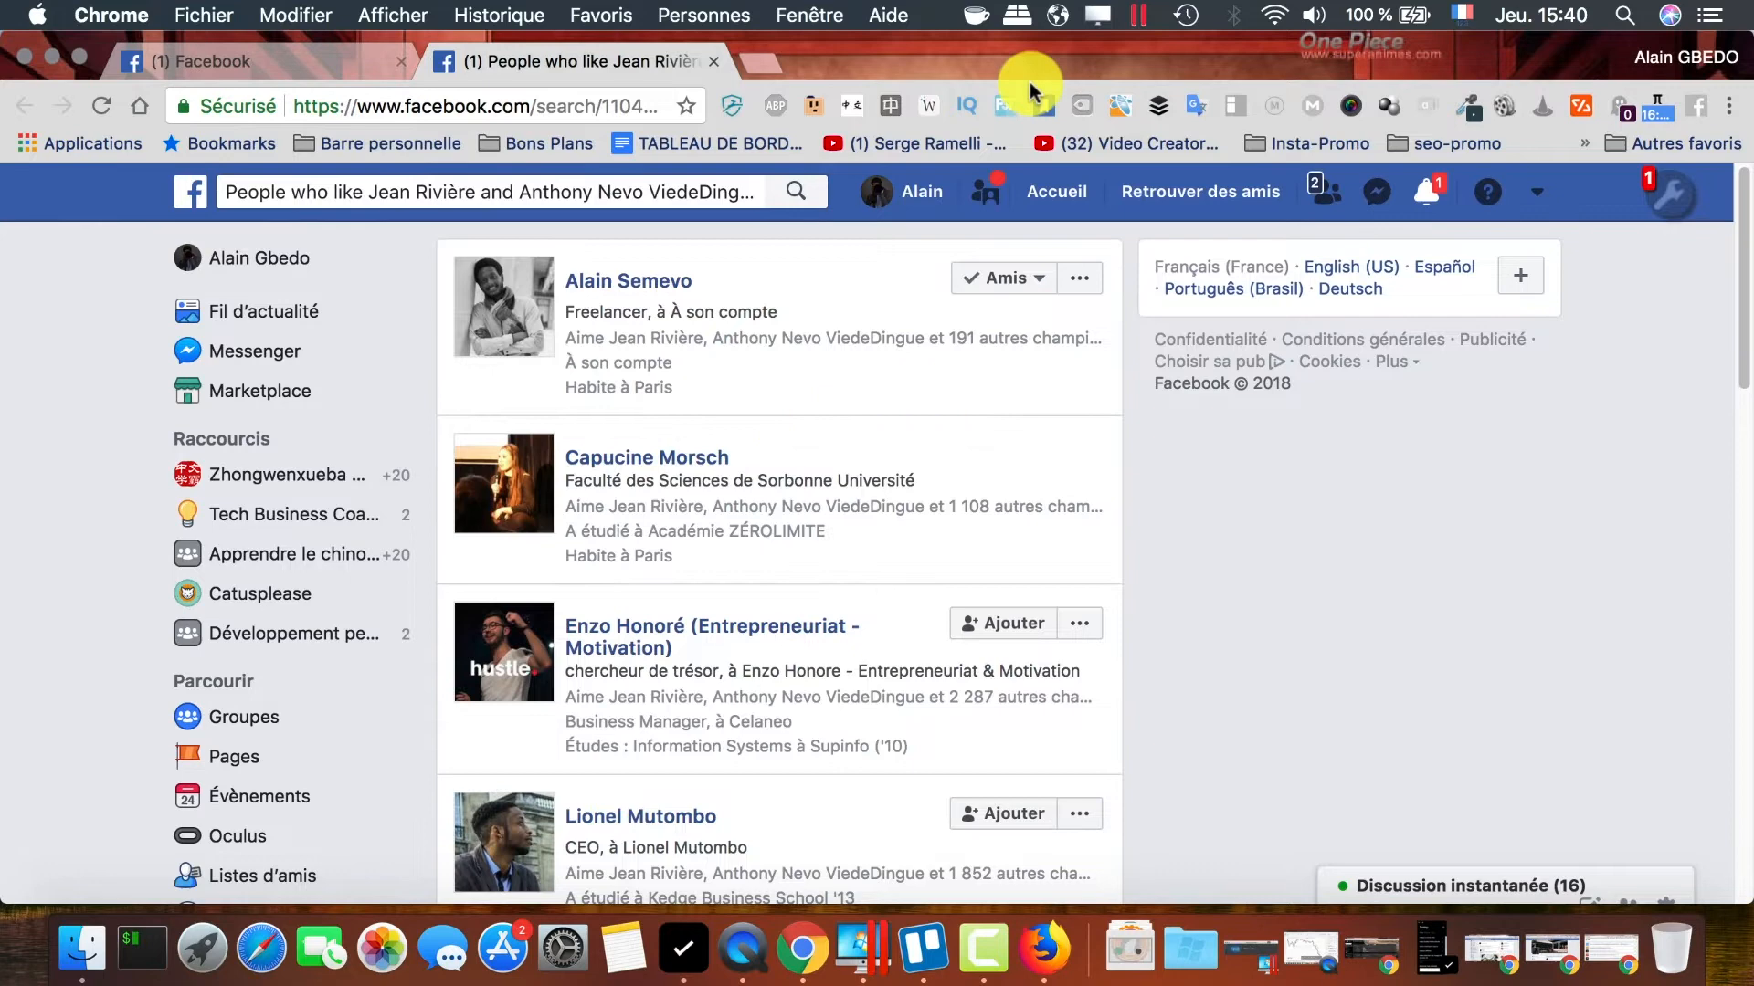
Set the Facebook page search criterion to Liked by and look at the choices for who likes the pages
{"action": "left_click", "coordinate": [1129, 108]}
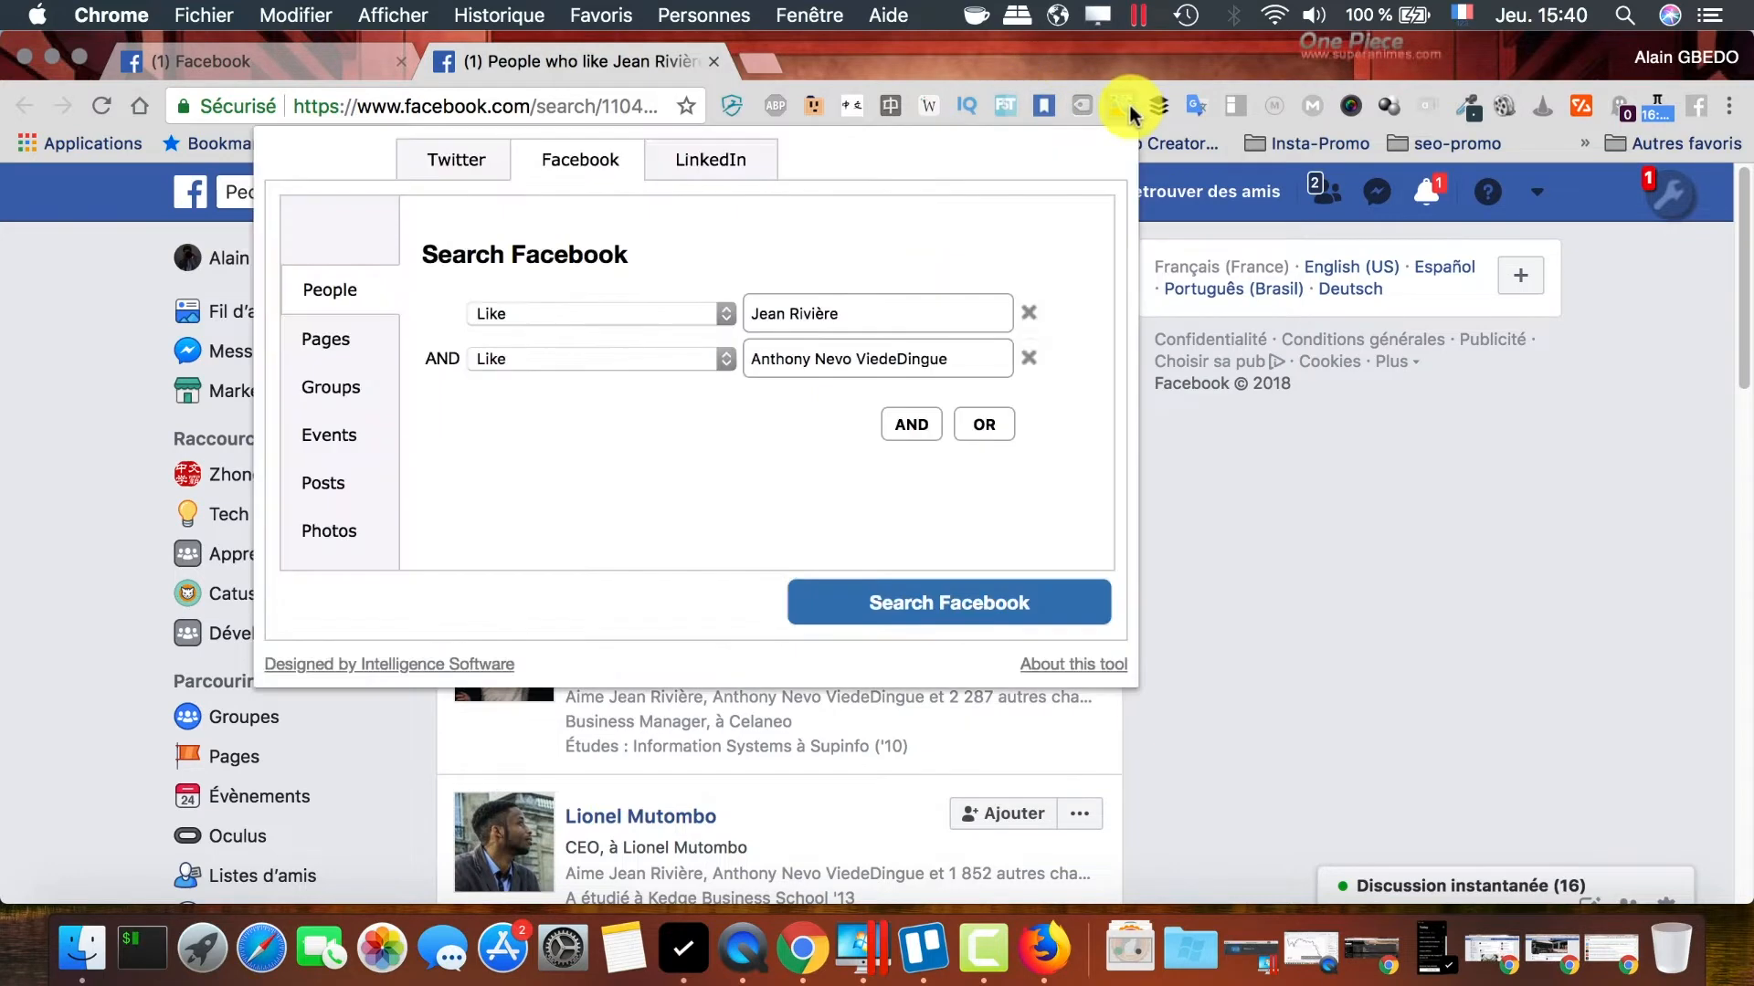
{"action": "left_click", "coordinate": [356, 347]}
{"action": "left_click", "coordinate": [594, 314]}
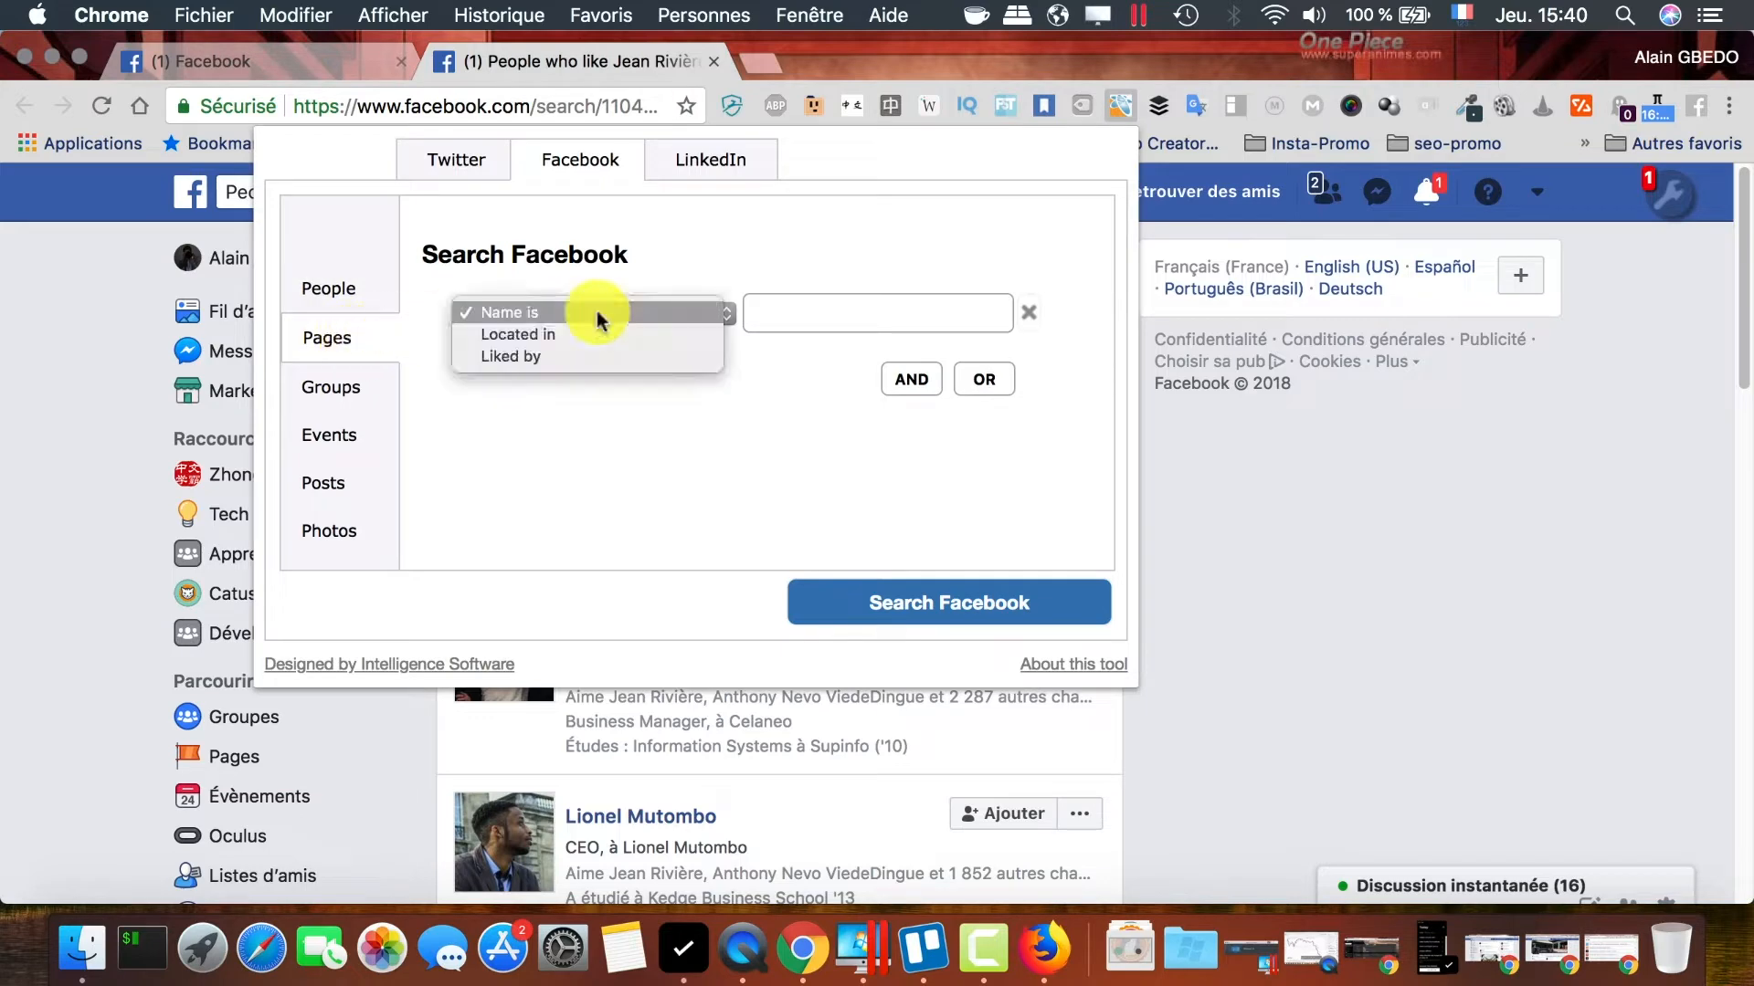
{"action": "left_click", "coordinate": [600, 354]}
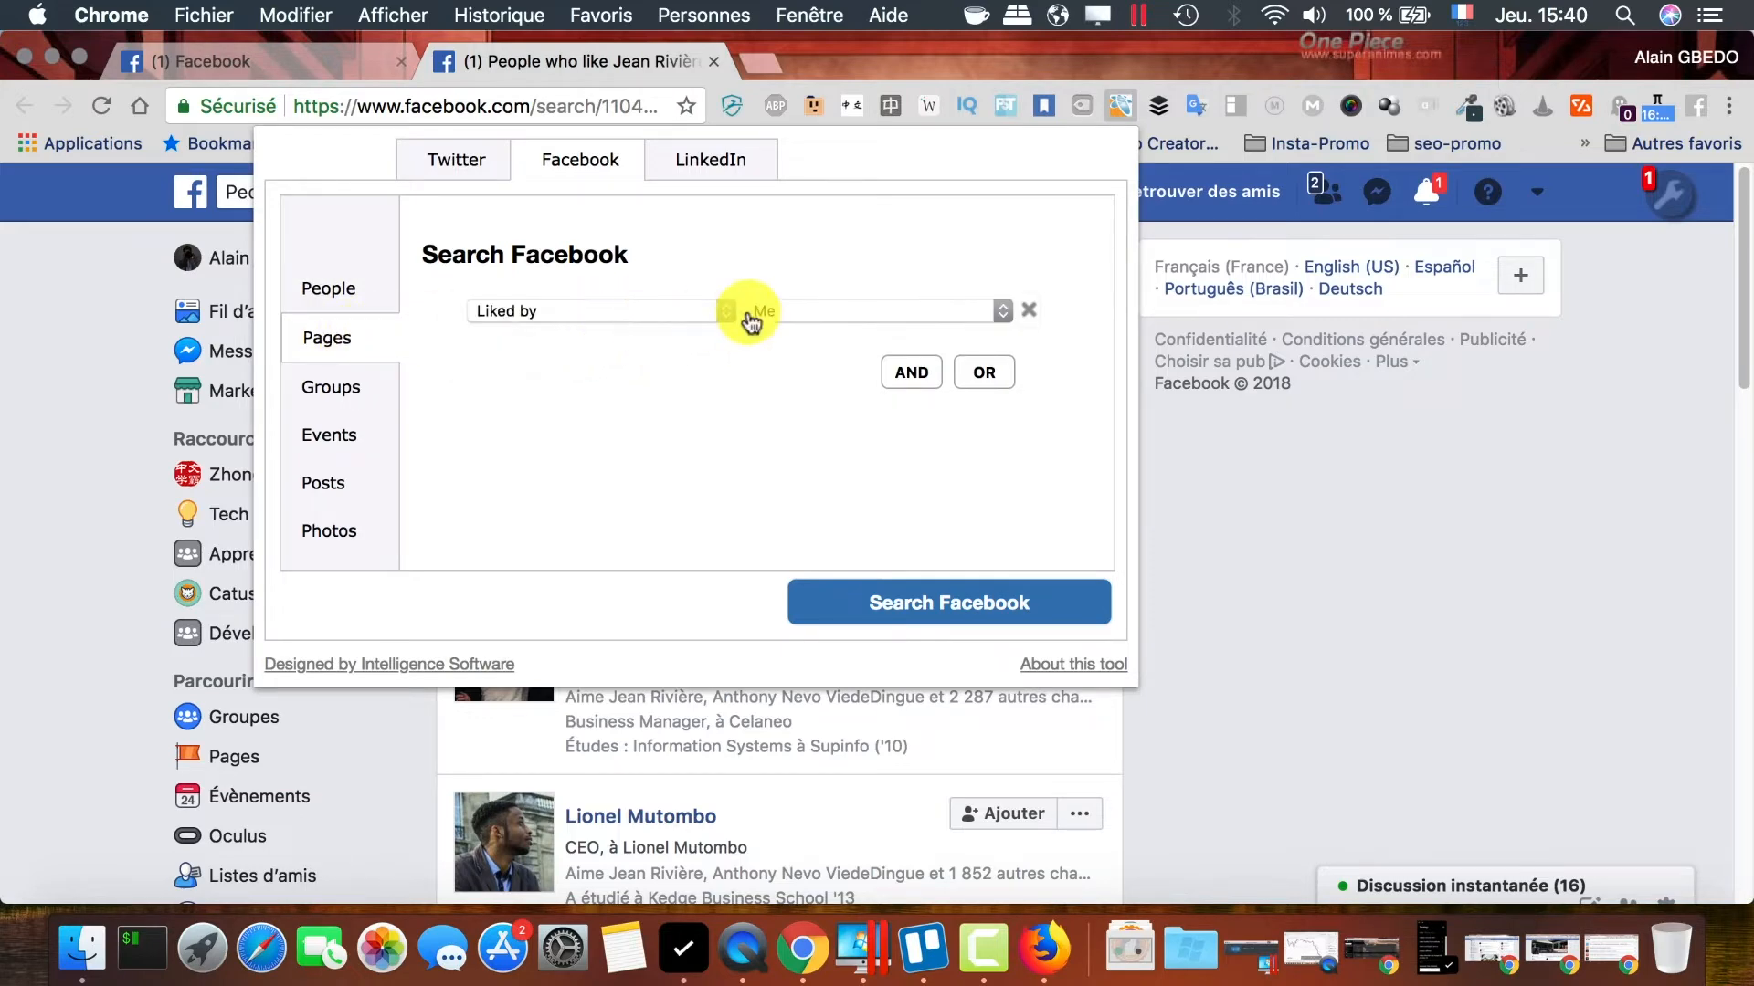
{"action": "left_click", "coordinate": [833, 313]}
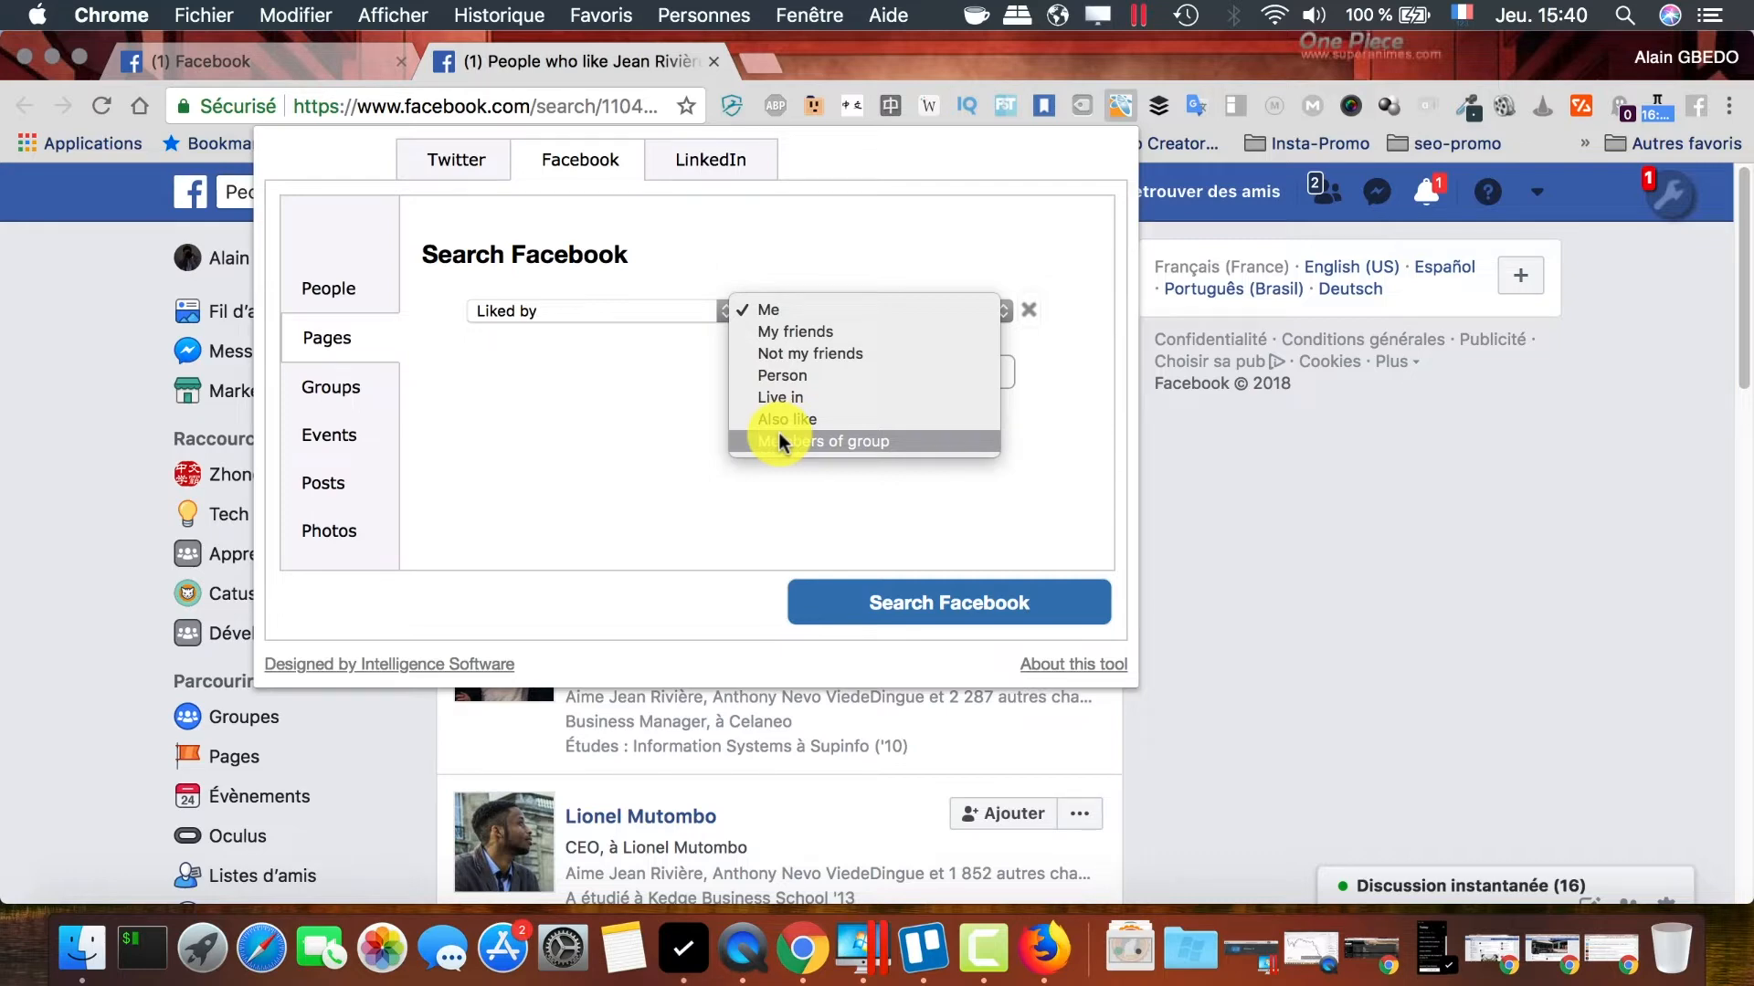
Add OR and AND criteria to the Facebook group search and set the second criterion to Joined by
{"action": "left_click", "coordinate": [344, 392]}
{"action": "left_click", "coordinate": [345, 393]}
{"action": "left_click", "coordinate": [633, 320]}
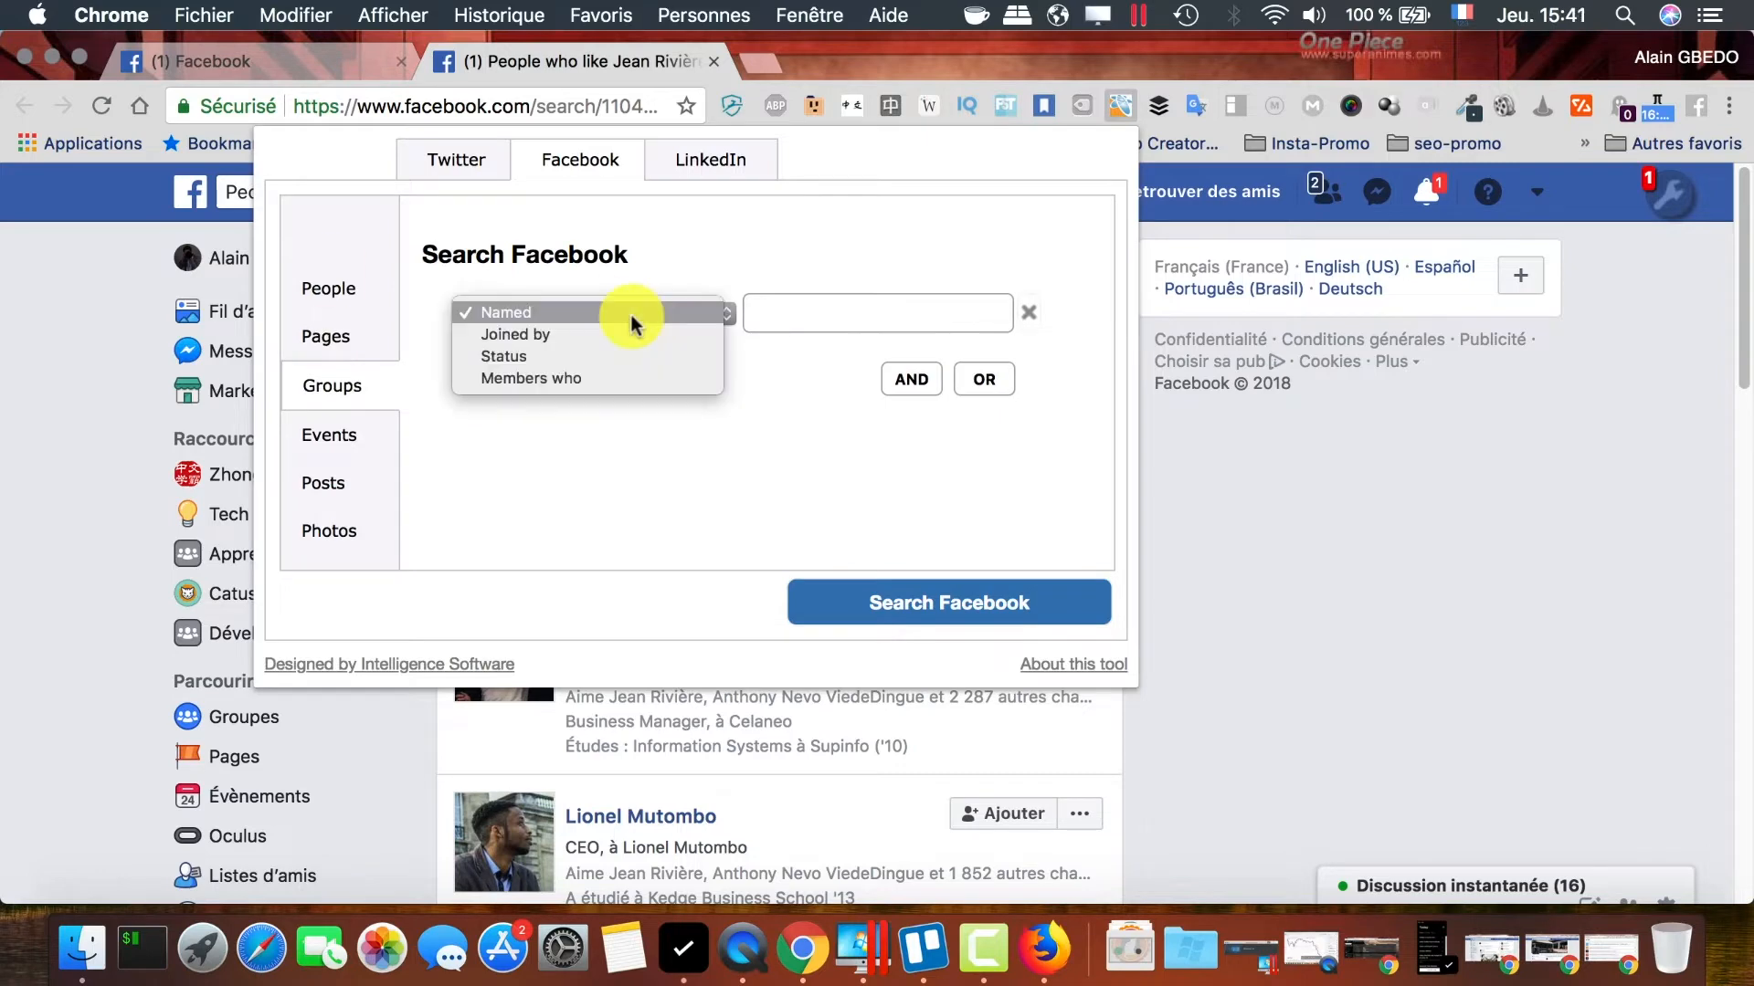
{"action": "left_click", "coordinate": [894, 478]}
{"action": "left_click", "coordinate": [916, 382]}
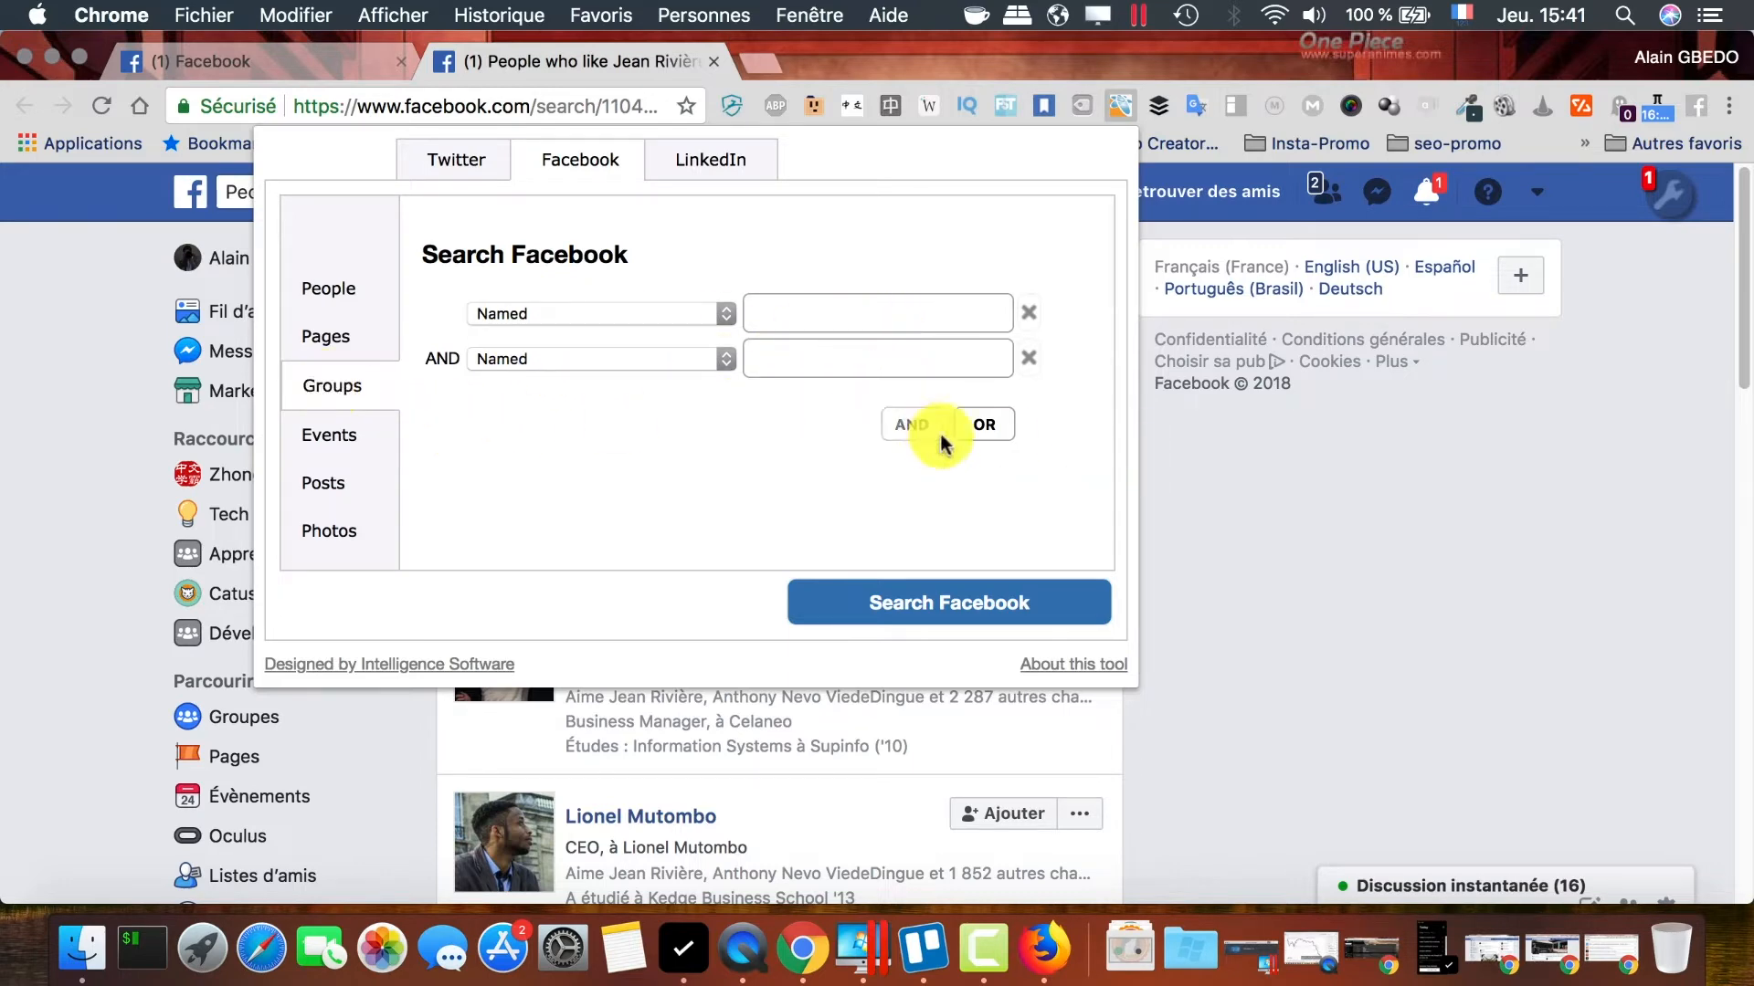
{"action": "left_click", "coordinate": [1005, 433]}
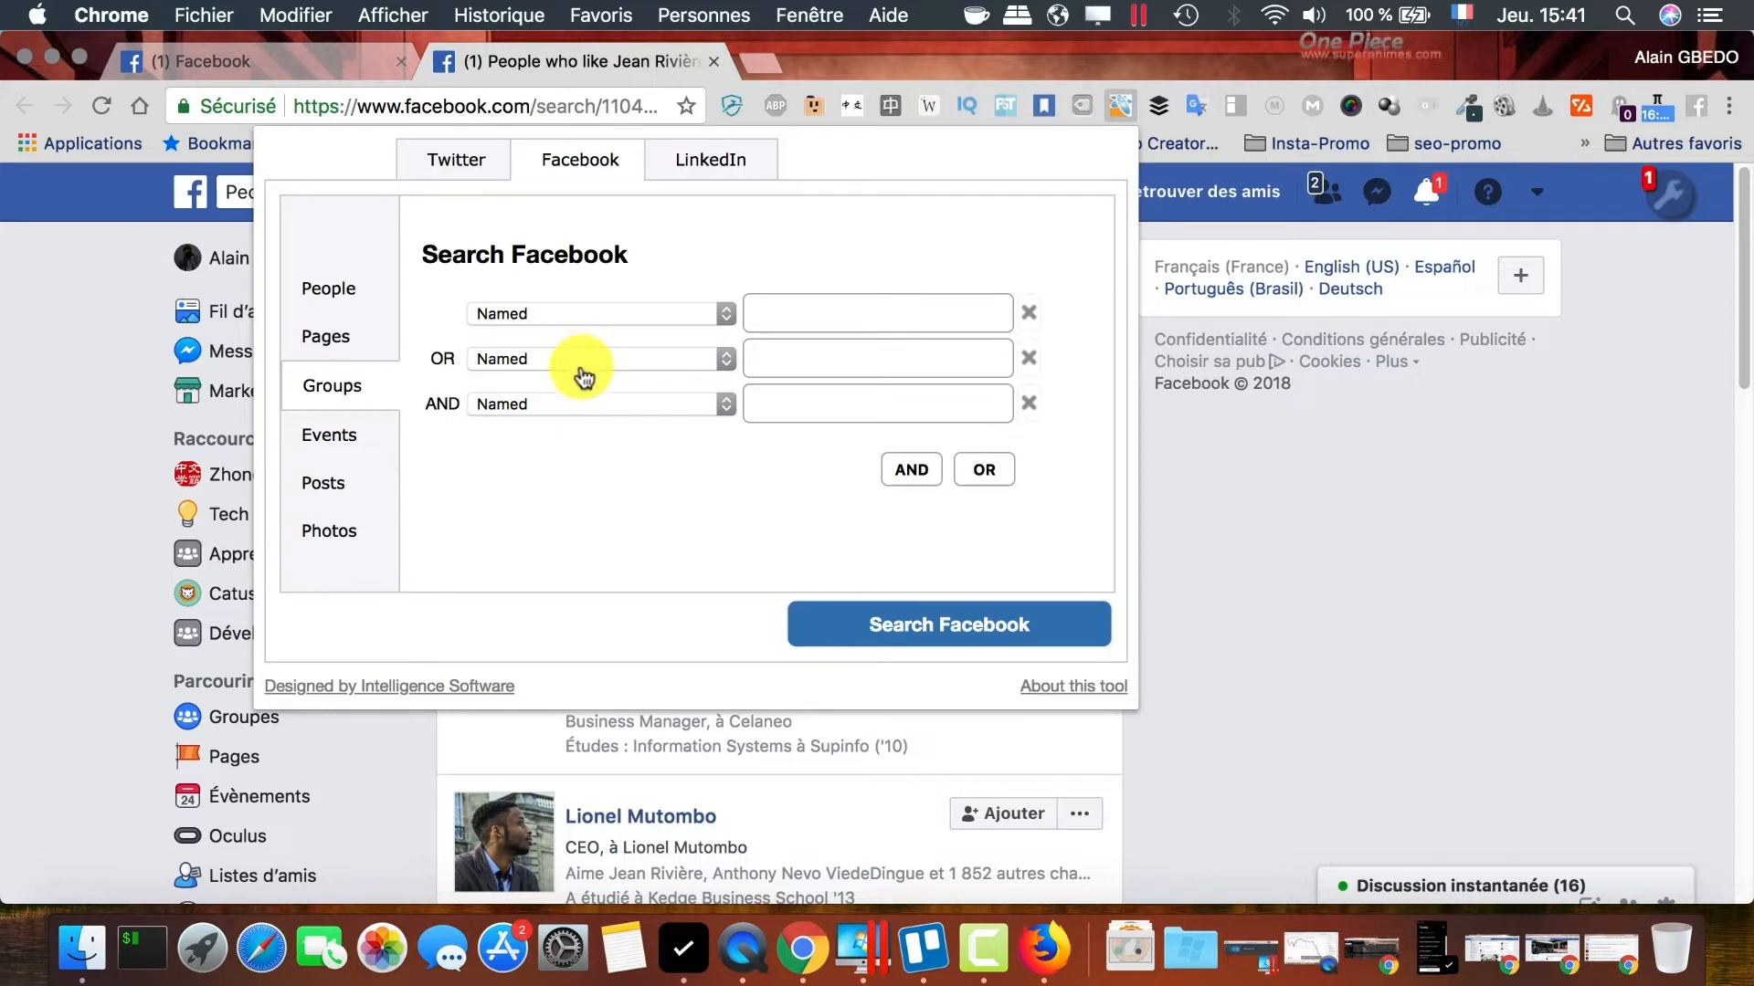
{"action": "left_click", "coordinate": [724, 358]}
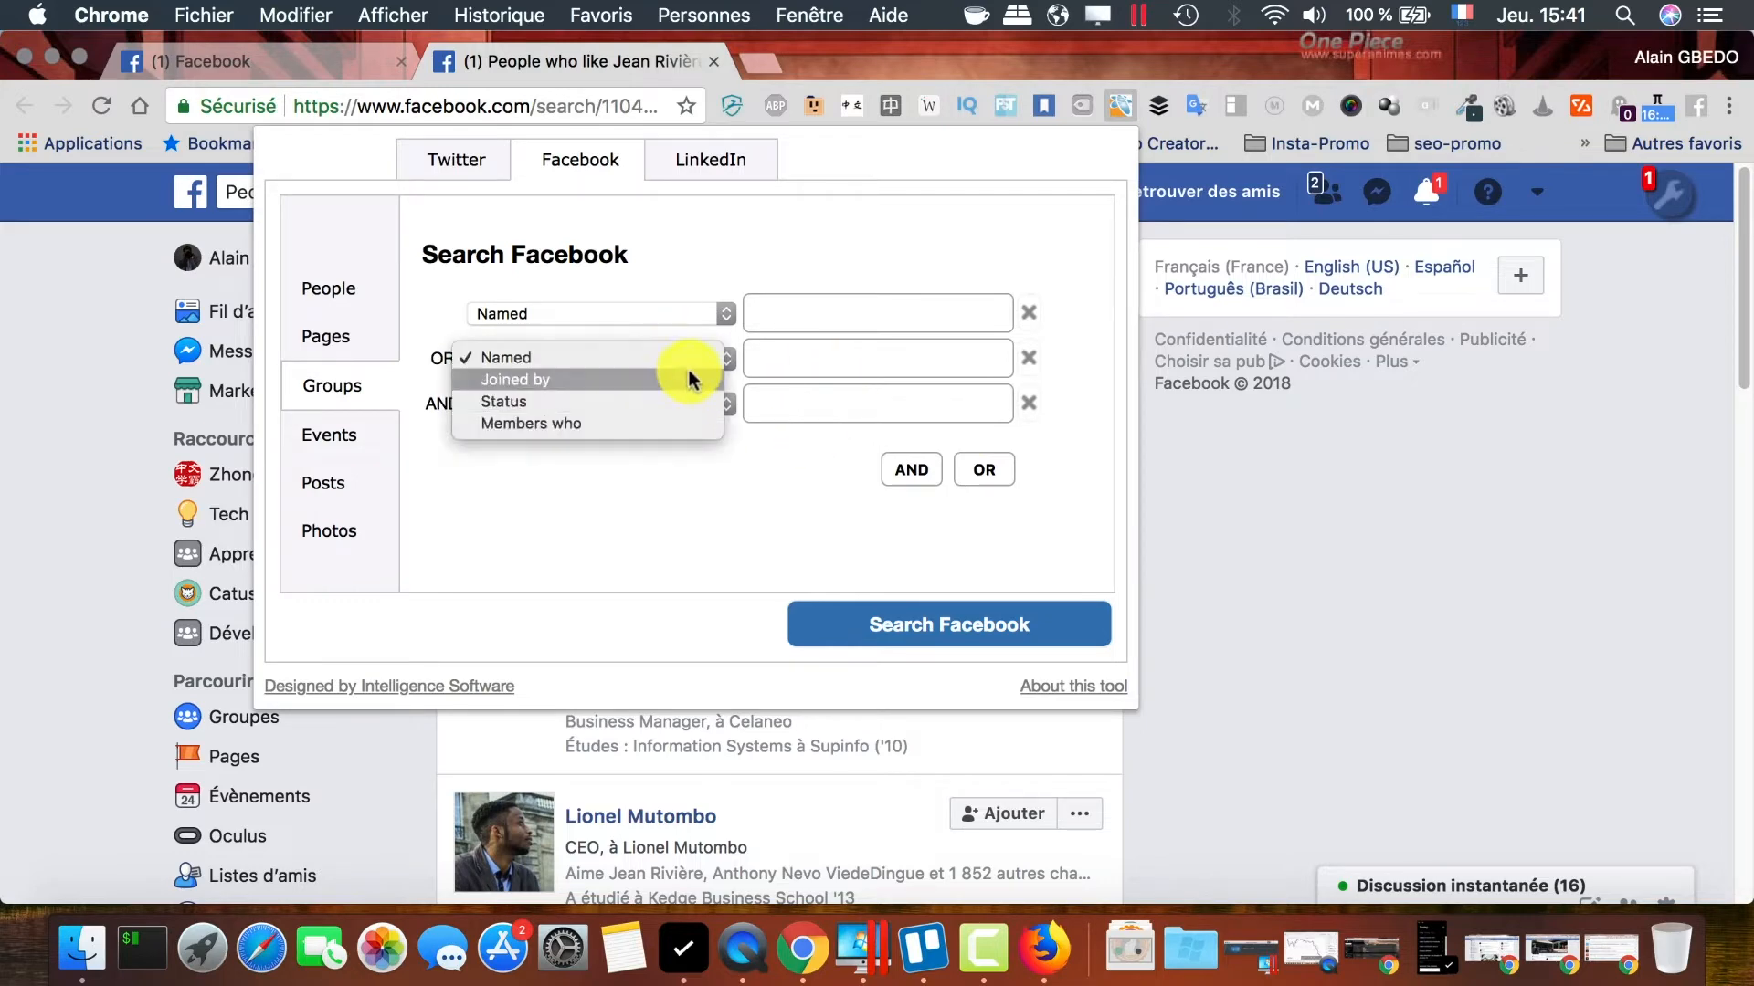
{"action": "left_click", "coordinate": [689, 380]}
Return to the page search, review the Liked by choices including Members of group, and close the search tool
{"action": "left_click", "coordinate": [376, 351]}
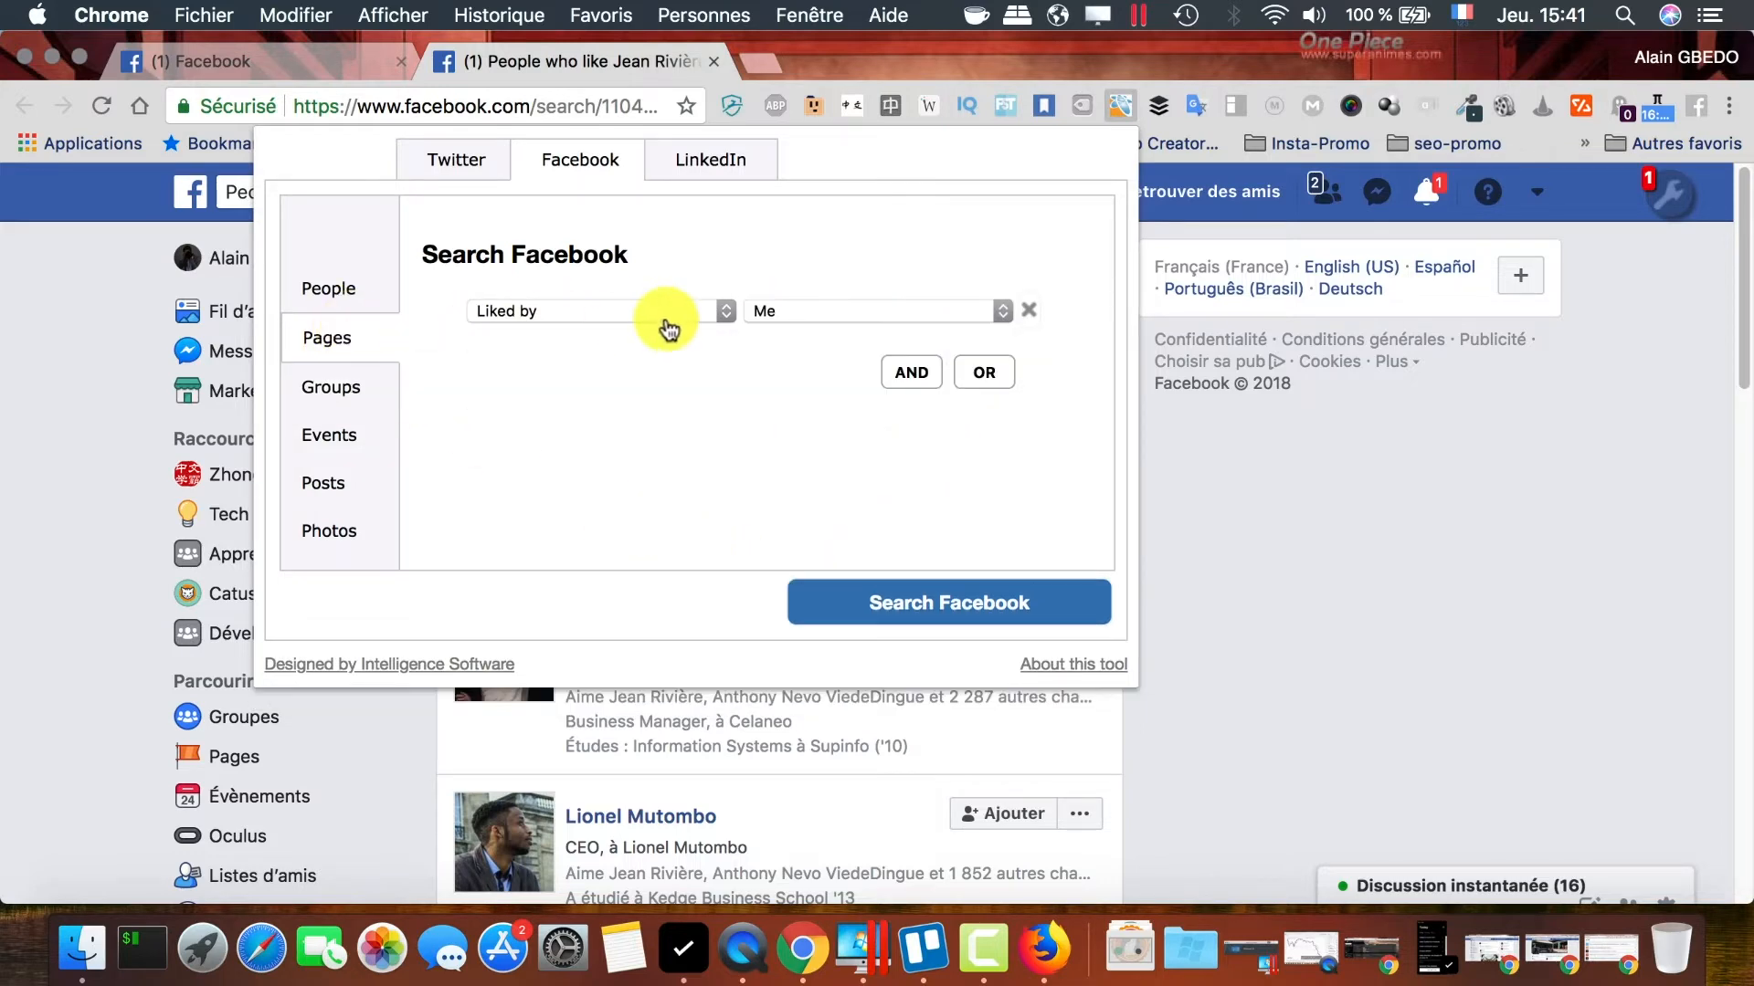
{"action": "left_click", "coordinate": [675, 315]}
{"action": "left_click", "coordinate": [666, 309]}
{"action": "left_click", "coordinate": [804, 311]}
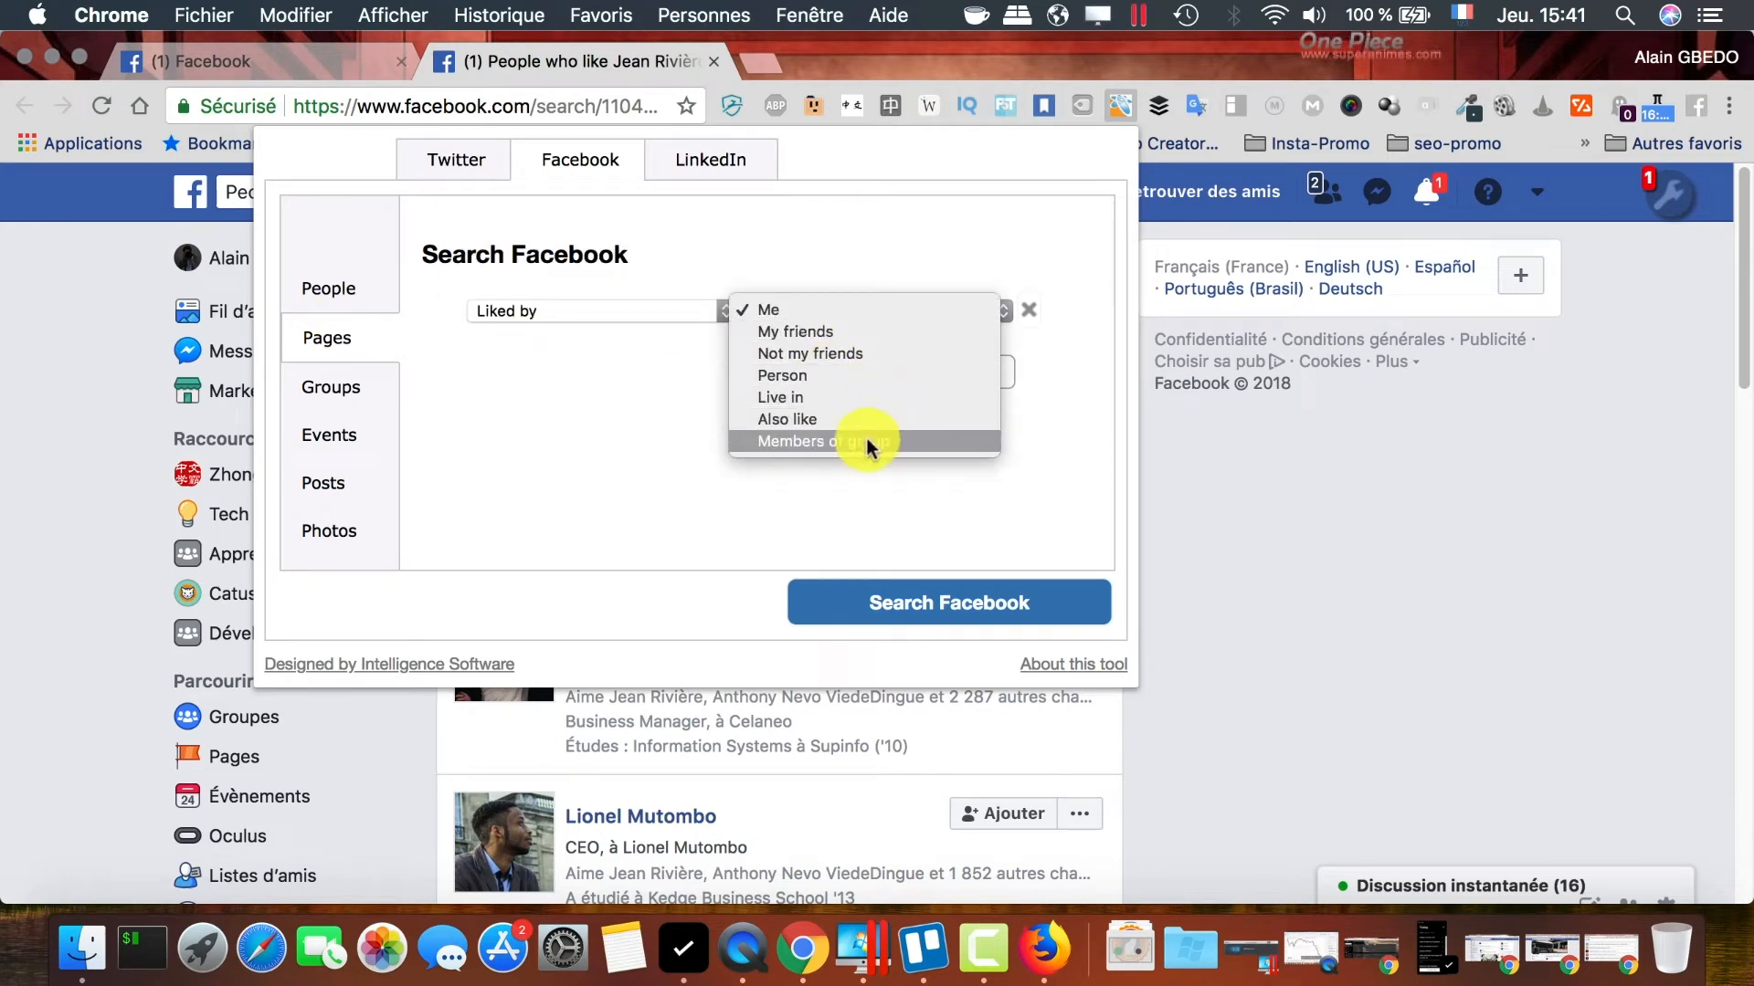
{"action": "left_click", "coordinate": [566, 422]}
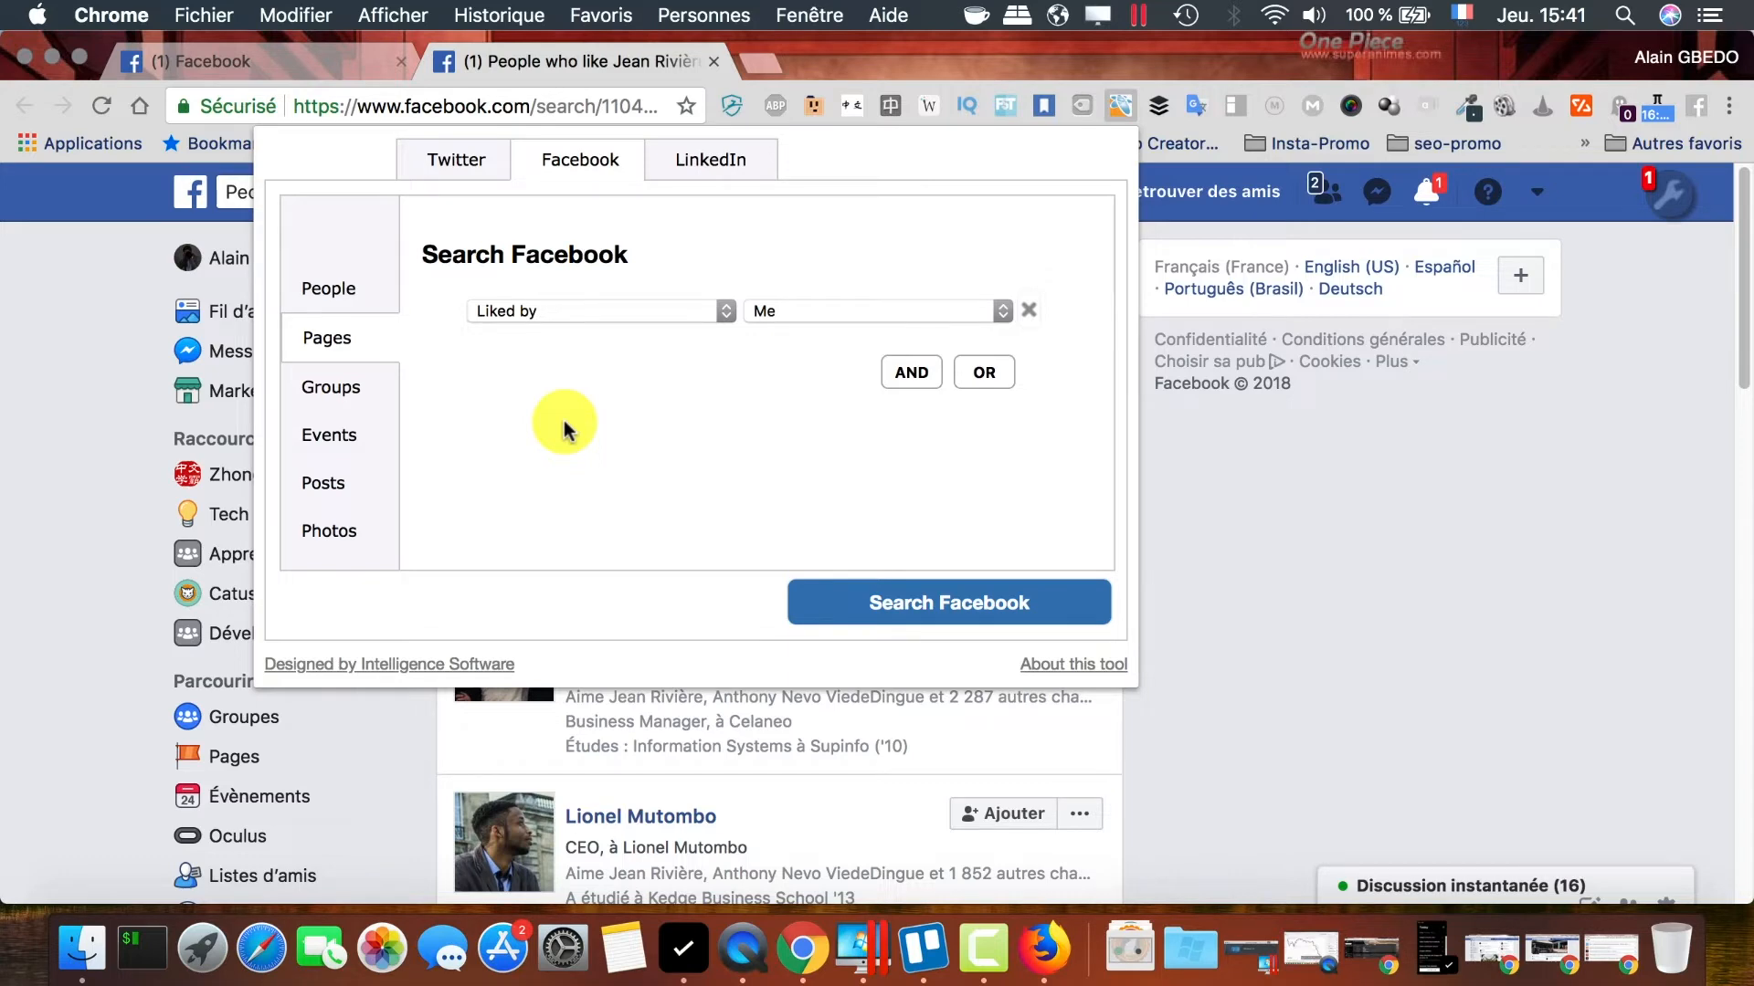
{"action": "left_click", "coordinate": [1242, 447]}
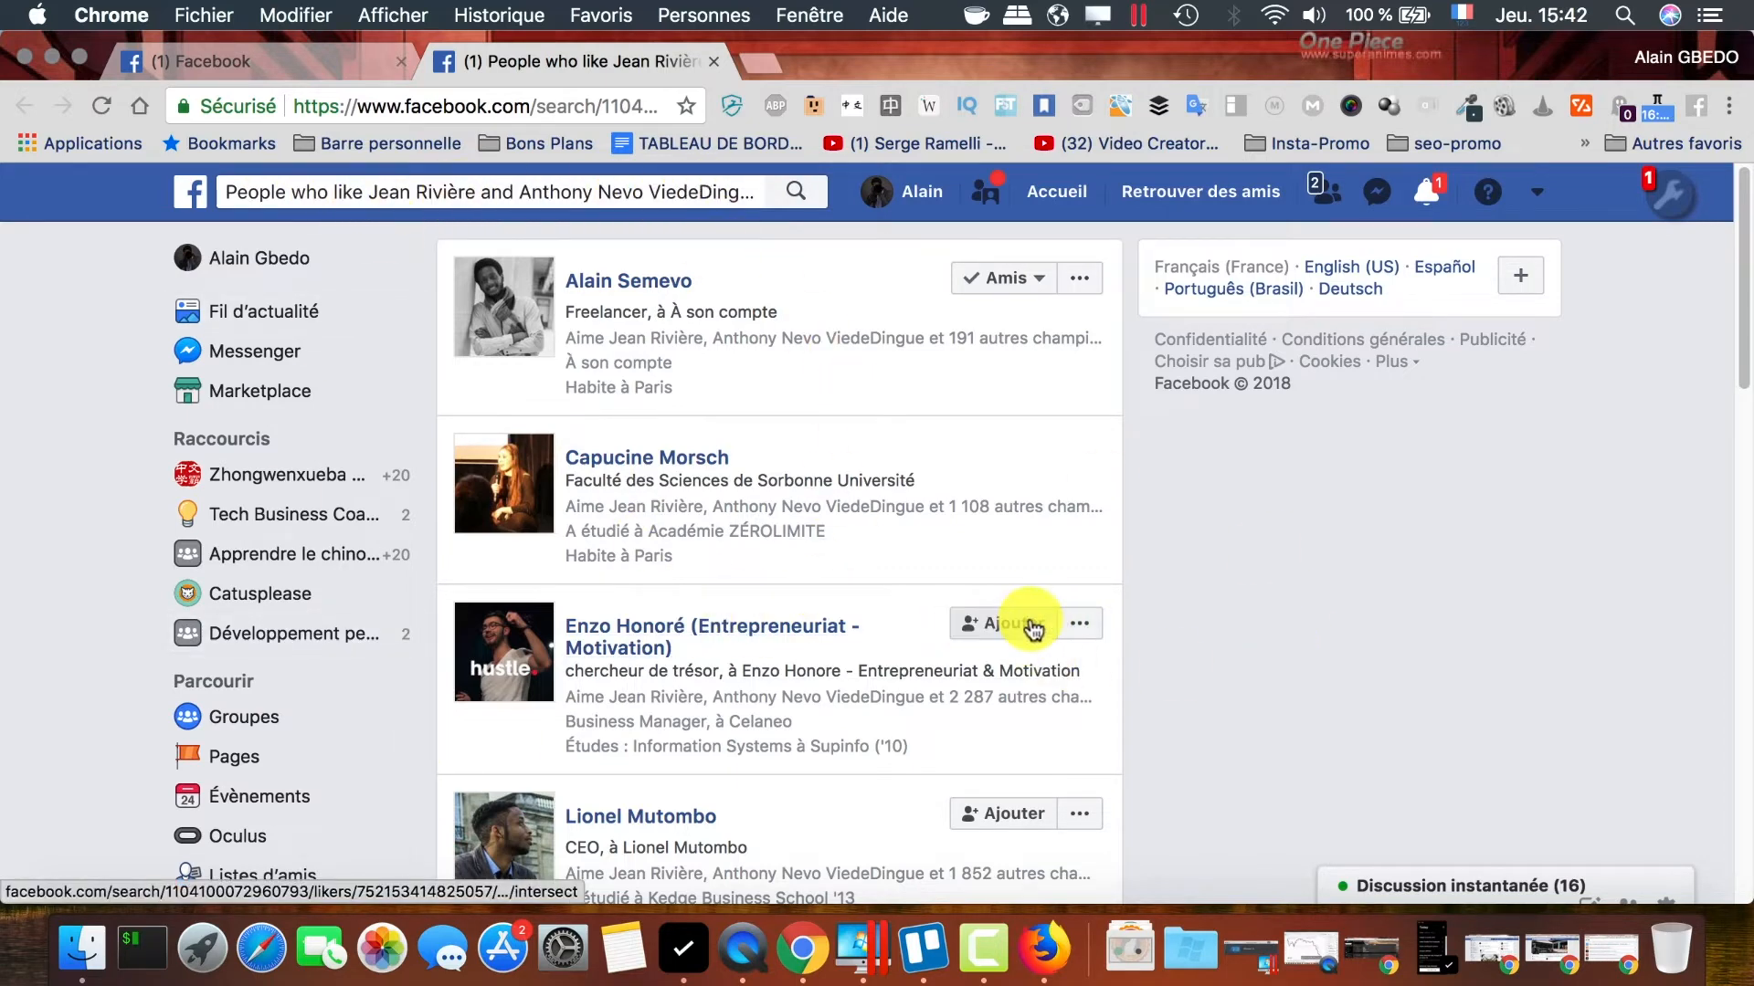
Open Toolkit For Facebook from the Facebook home page and look over its invitation, frame and messaging tools
{"action": "left_click", "coordinate": [255, 57]}
{"action": "left_click", "coordinate": [1004, 105]}
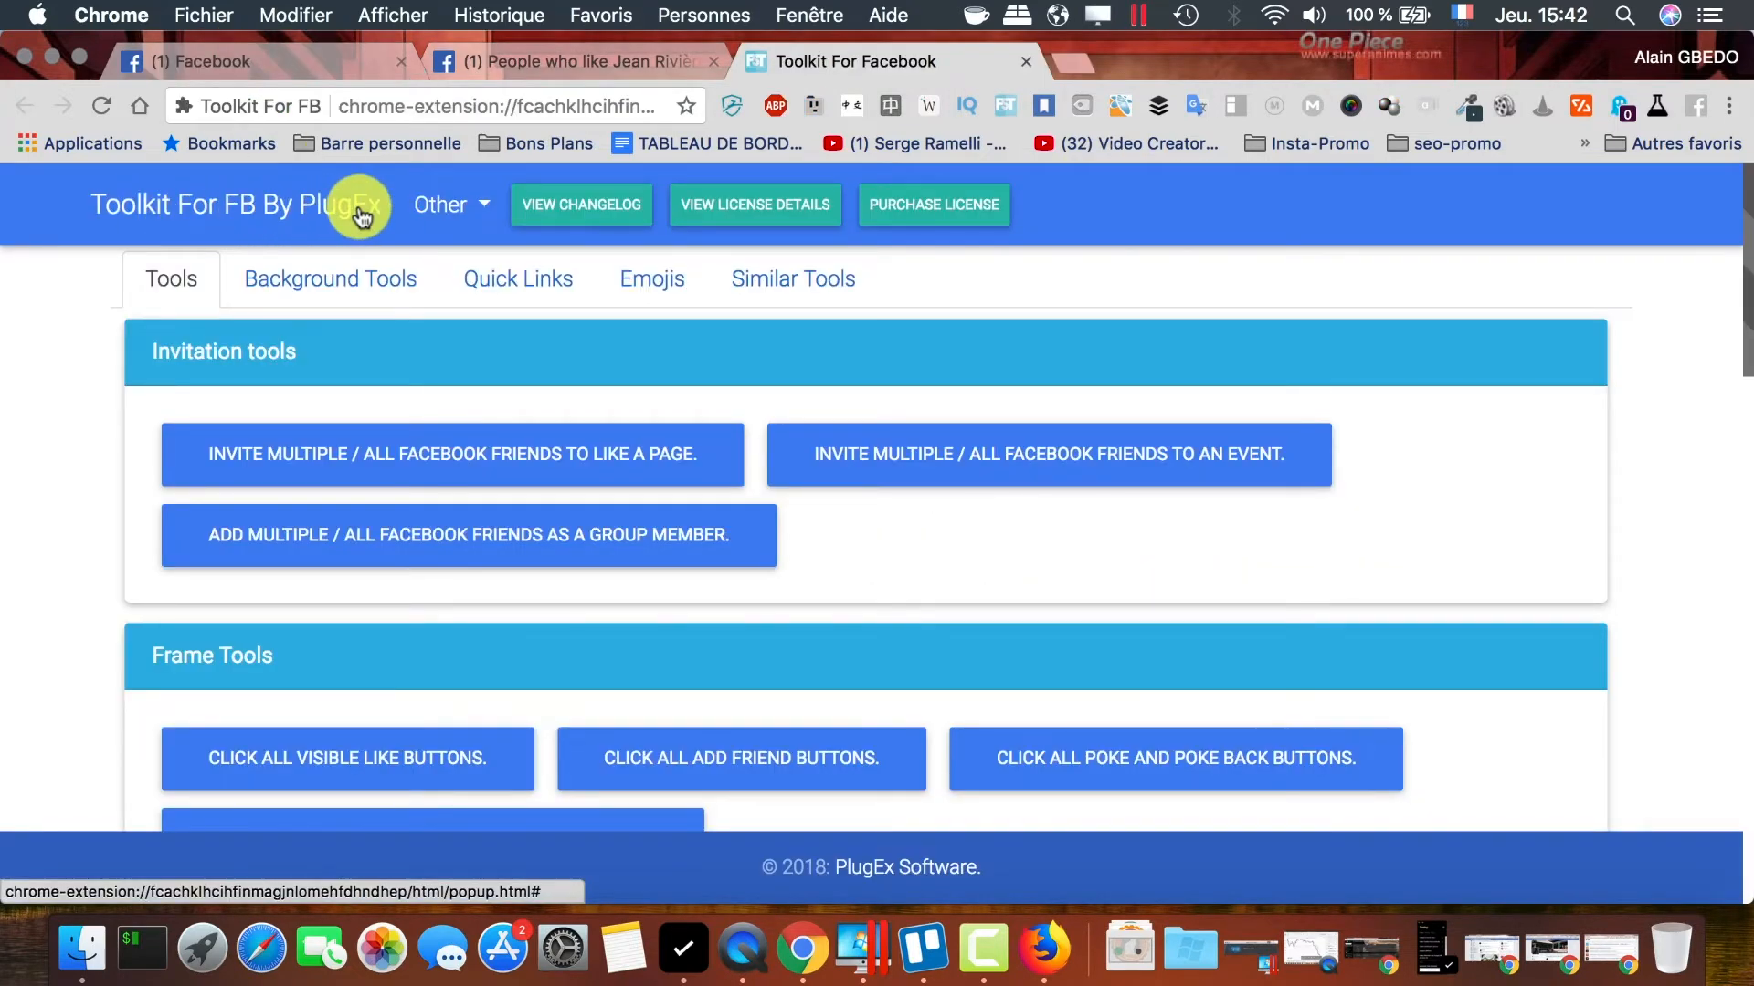
{"action": "scroll", "coordinate": [1479, 292], "scroll_direction": "down", "scroll_amount": 5}
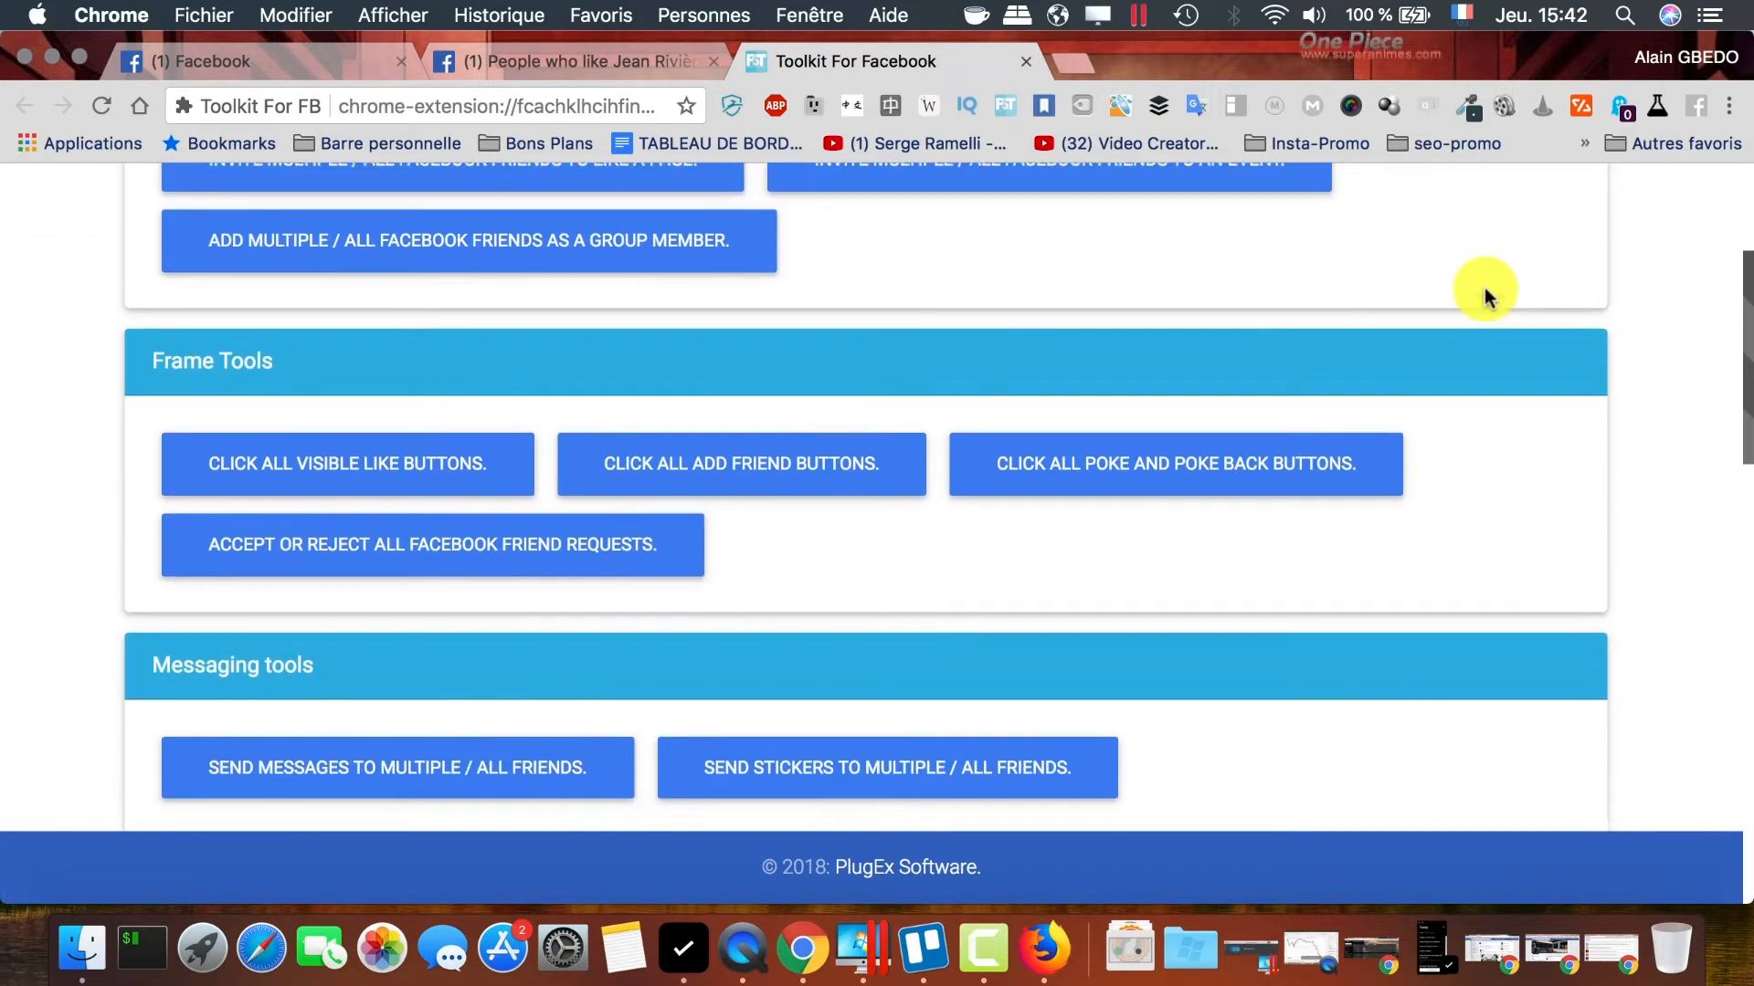
{"action": "scroll", "coordinate": [1484, 290], "scroll_direction": "up", "scroll_amount": 5}
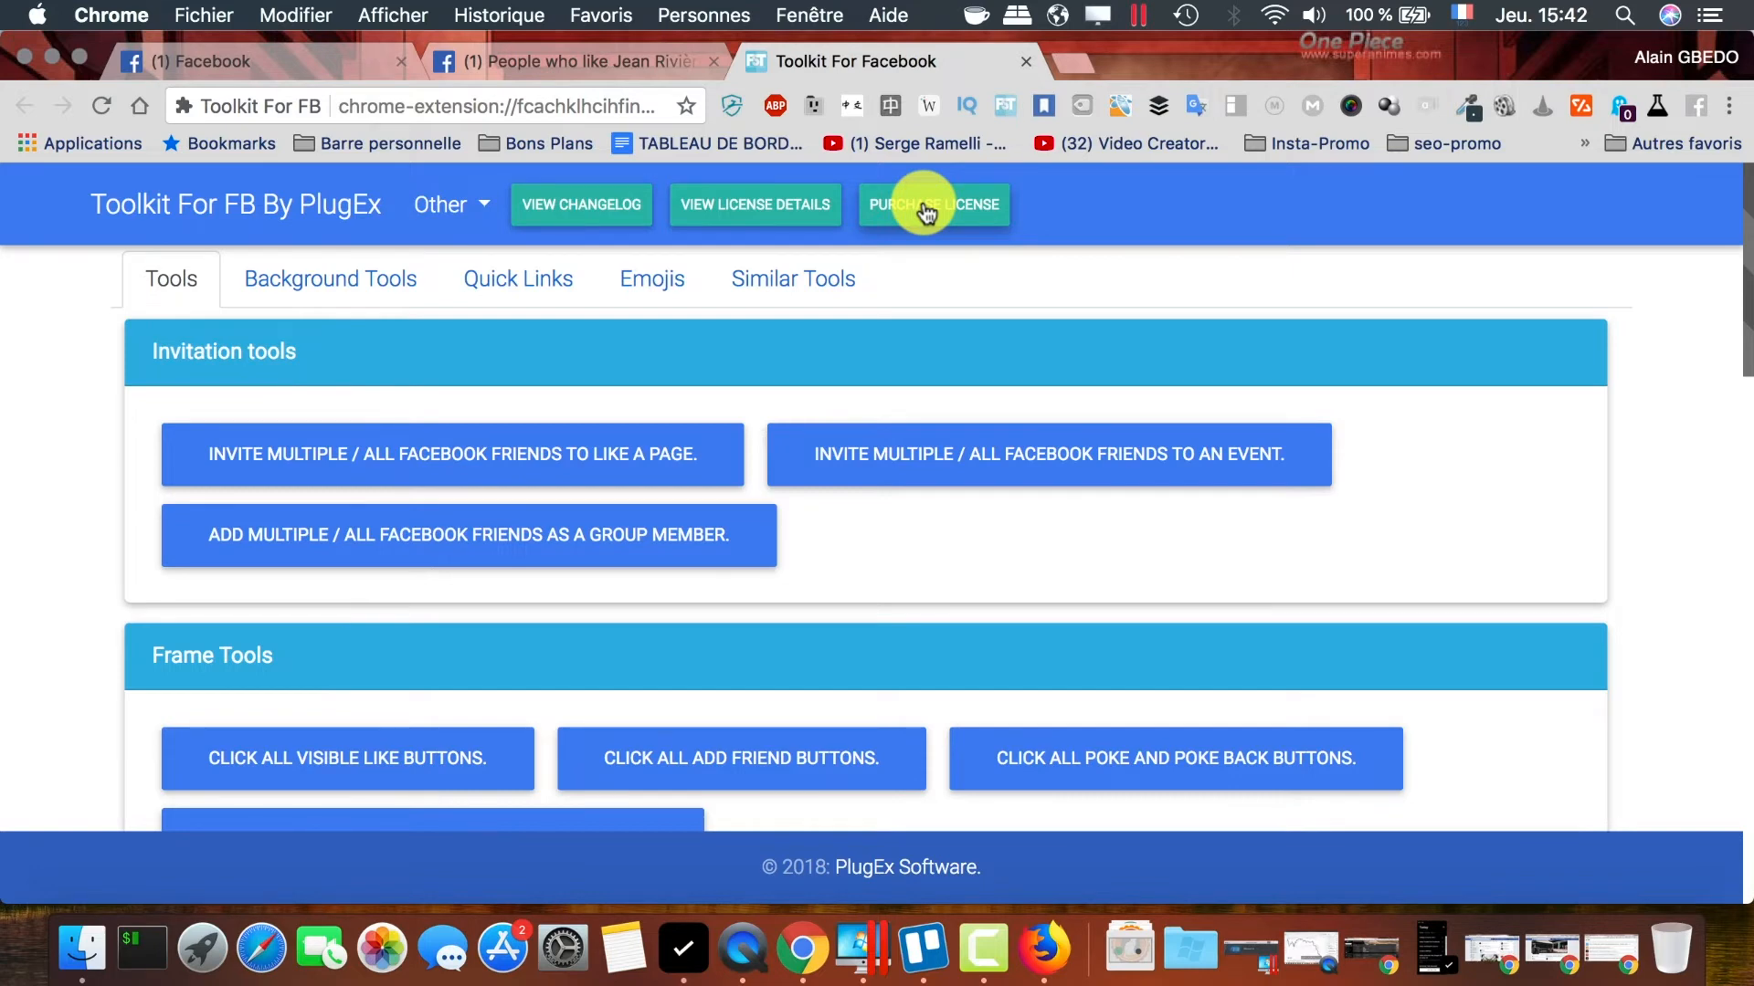
{"action": "scroll", "coordinate": [154, 353], "scroll_direction": "down", "scroll_amount": 2}
{"action": "scroll", "coordinate": [153, 353], "scroll_direction": "up", "scroll_amount": 2}
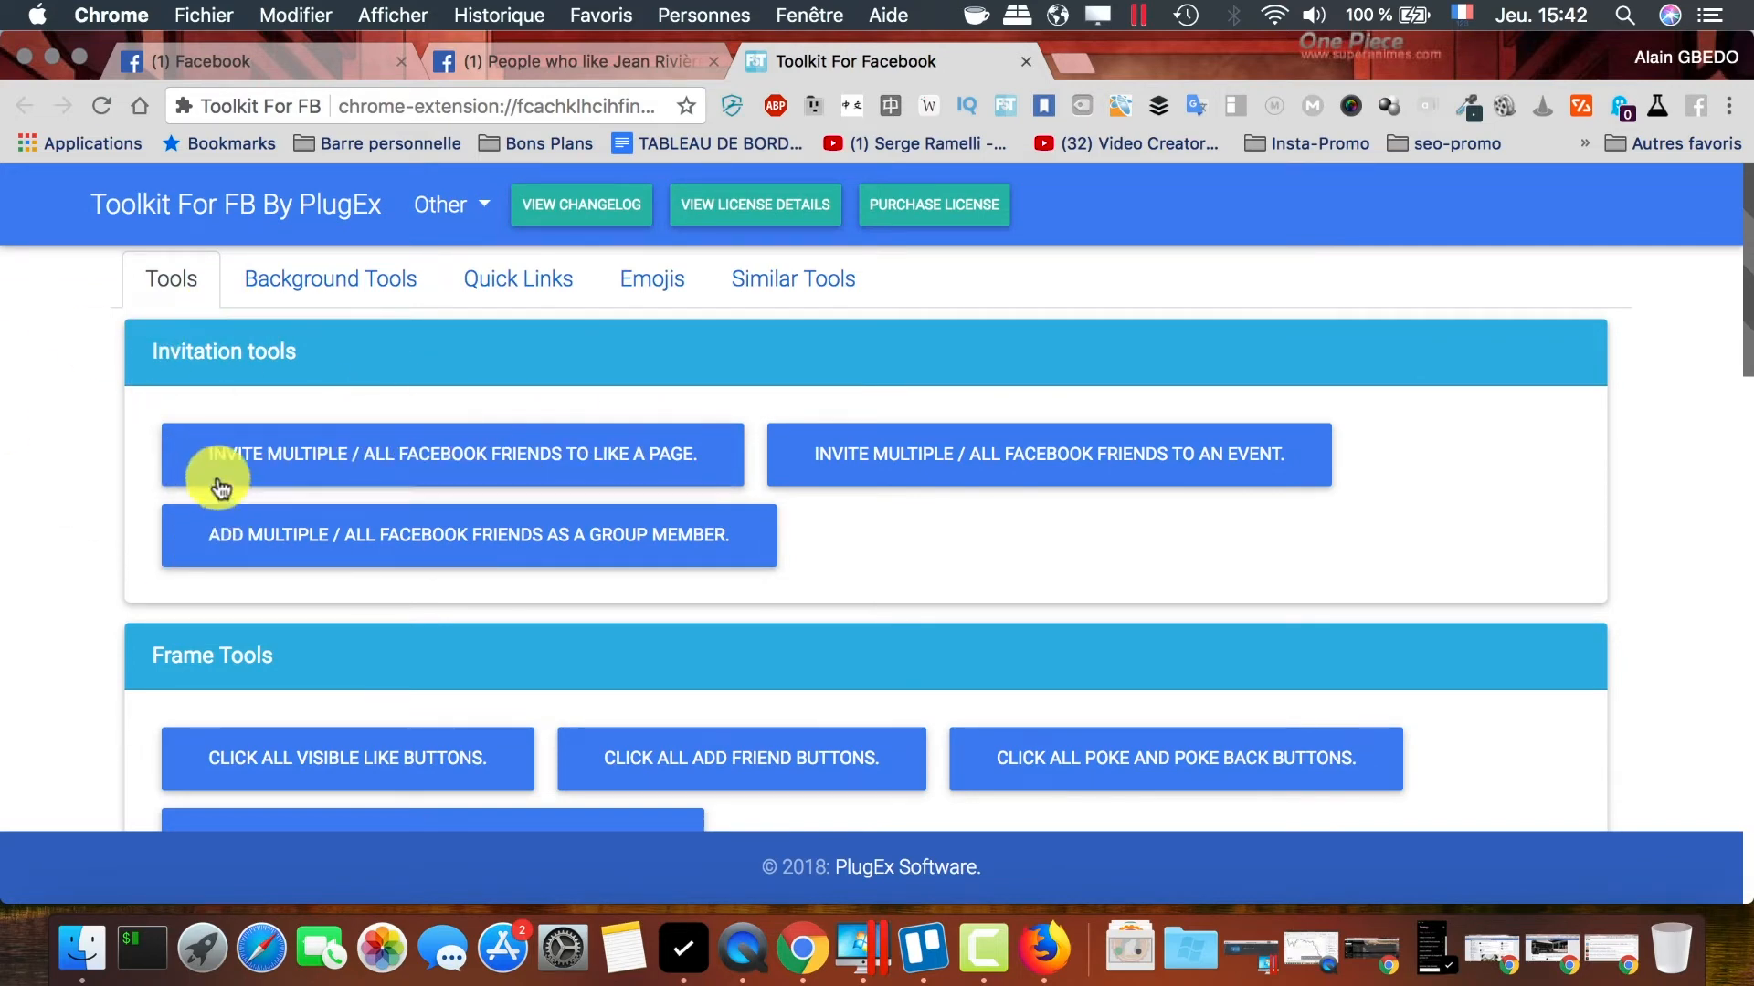
Open the tool for inviting multiple friends to like a page and review its URL, invitation note and time interval settings
{"action": "left_click", "coordinate": [589, 466]}
{"action": "scroll", "coordinate": [470, 360], "scroll_direction": "down", "scroll_amount": 4}
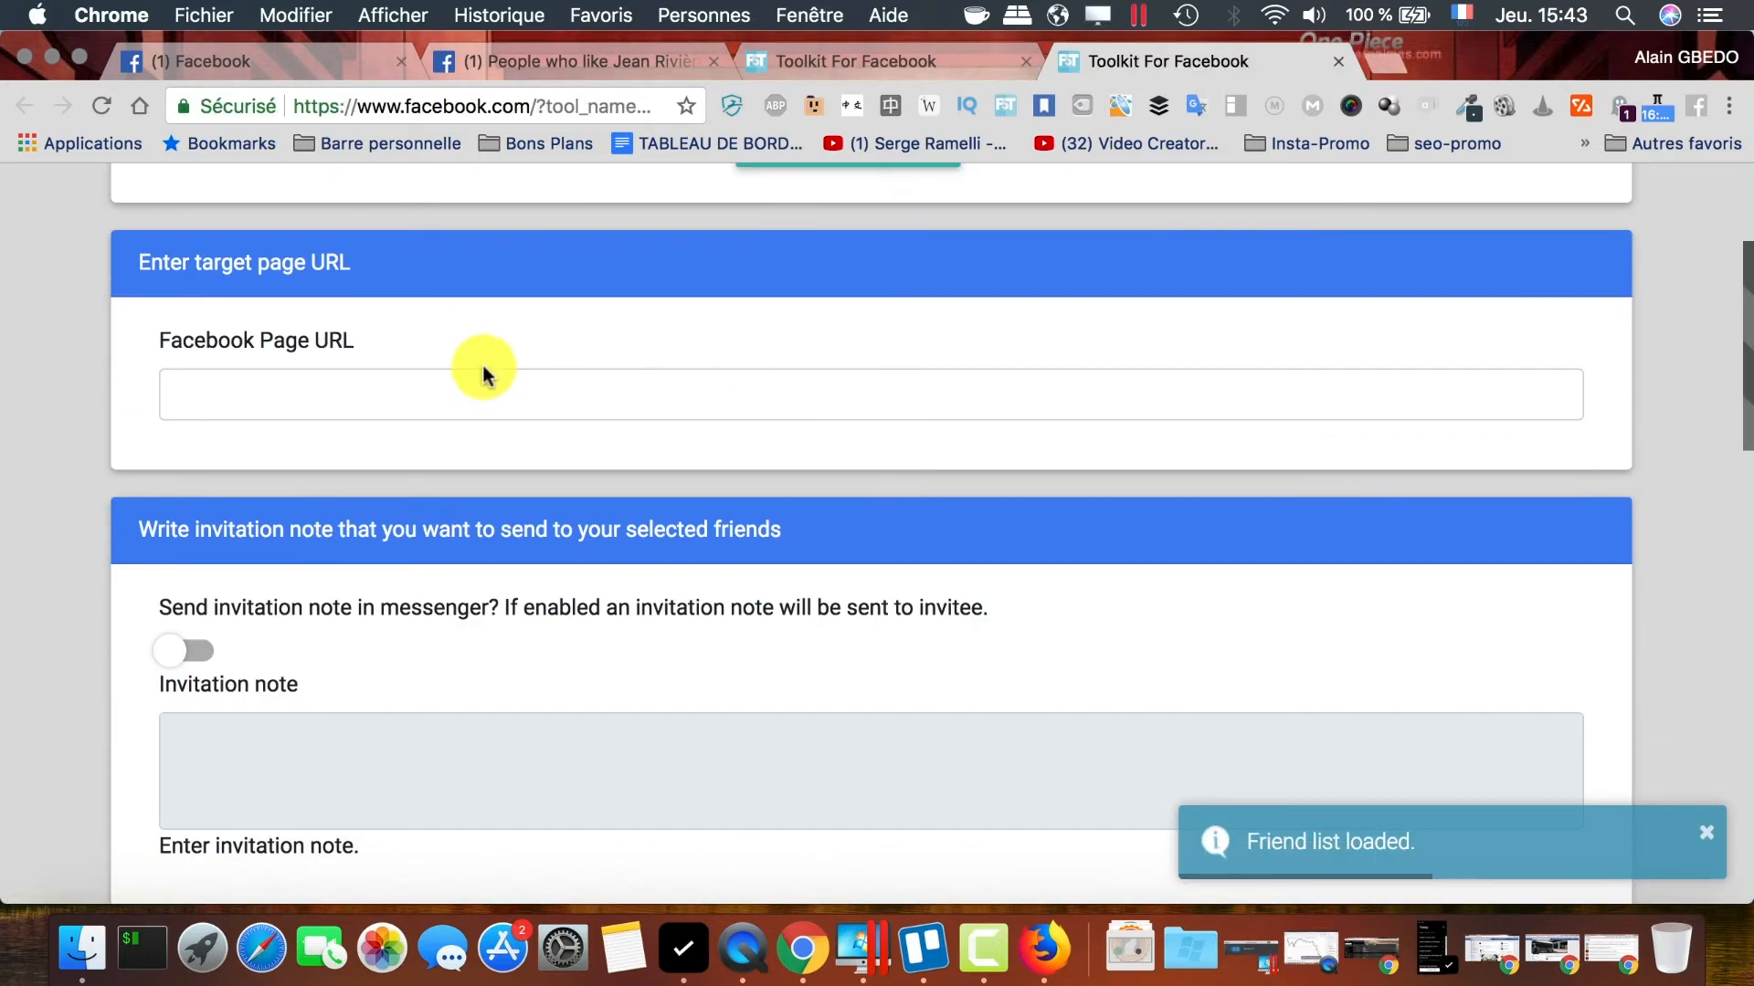
{"action": "scroll", "coordinate": [453, 389], "scroll_direction": "down", "scroll_amount": 2}
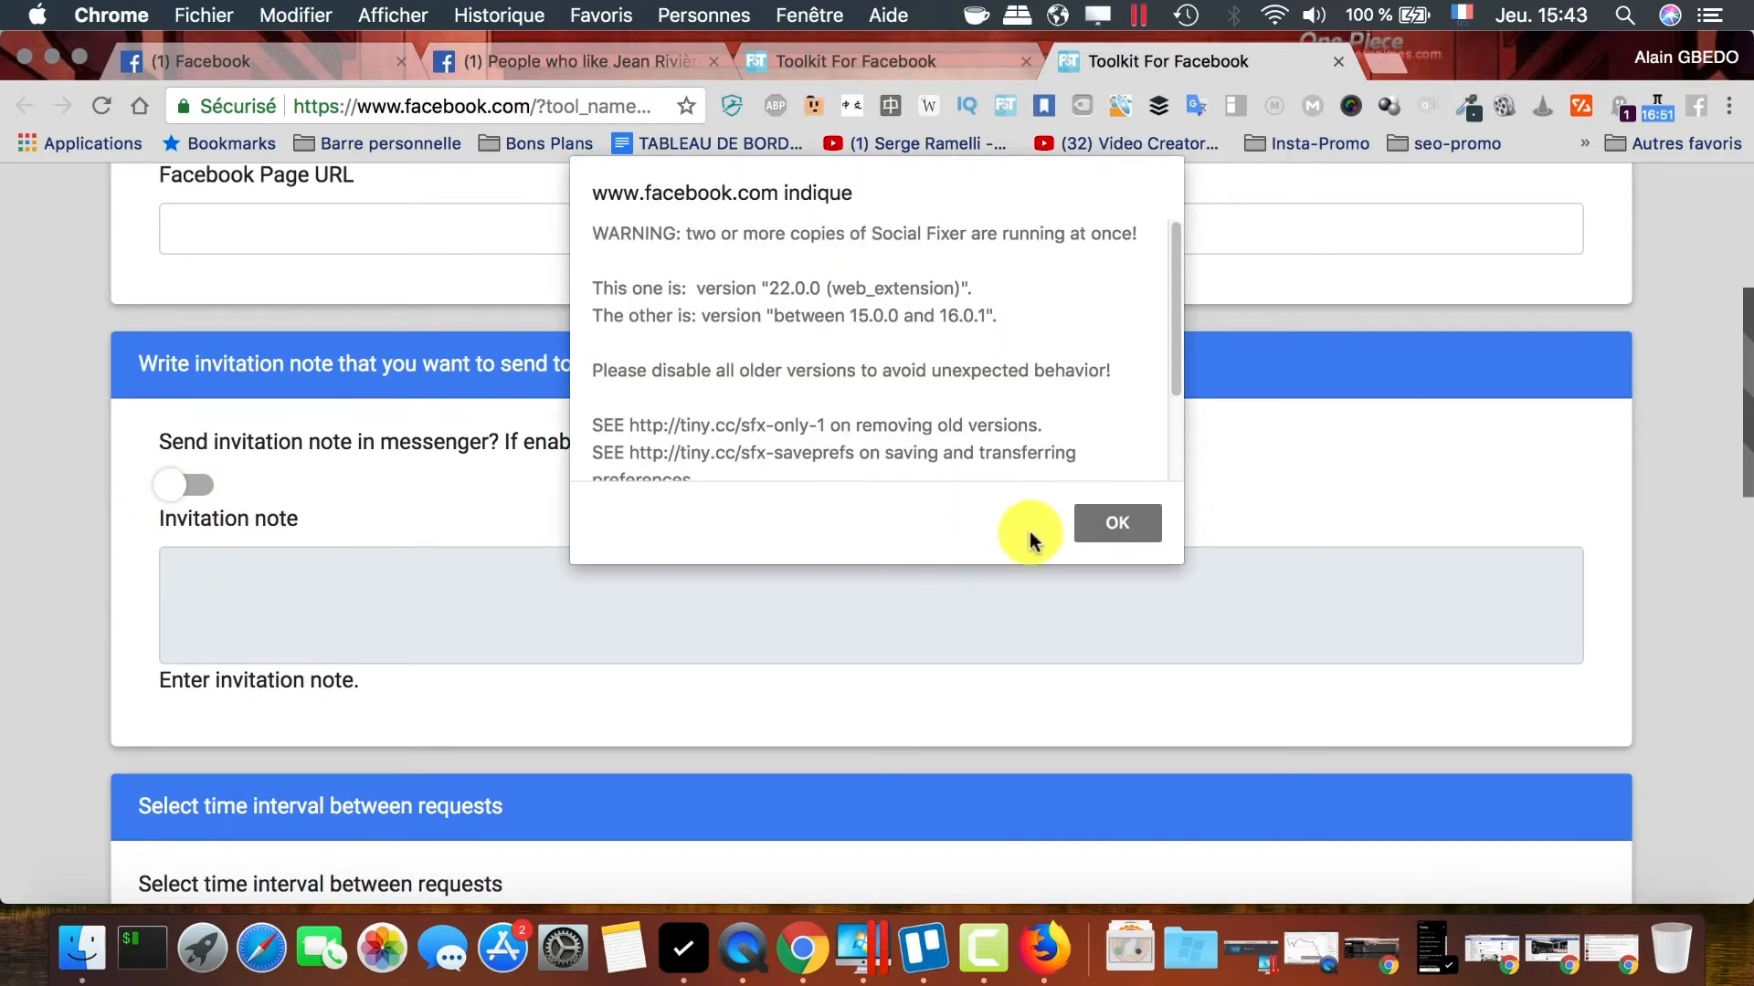
{"action": "left_click", "coordinate": [1118, 522]}
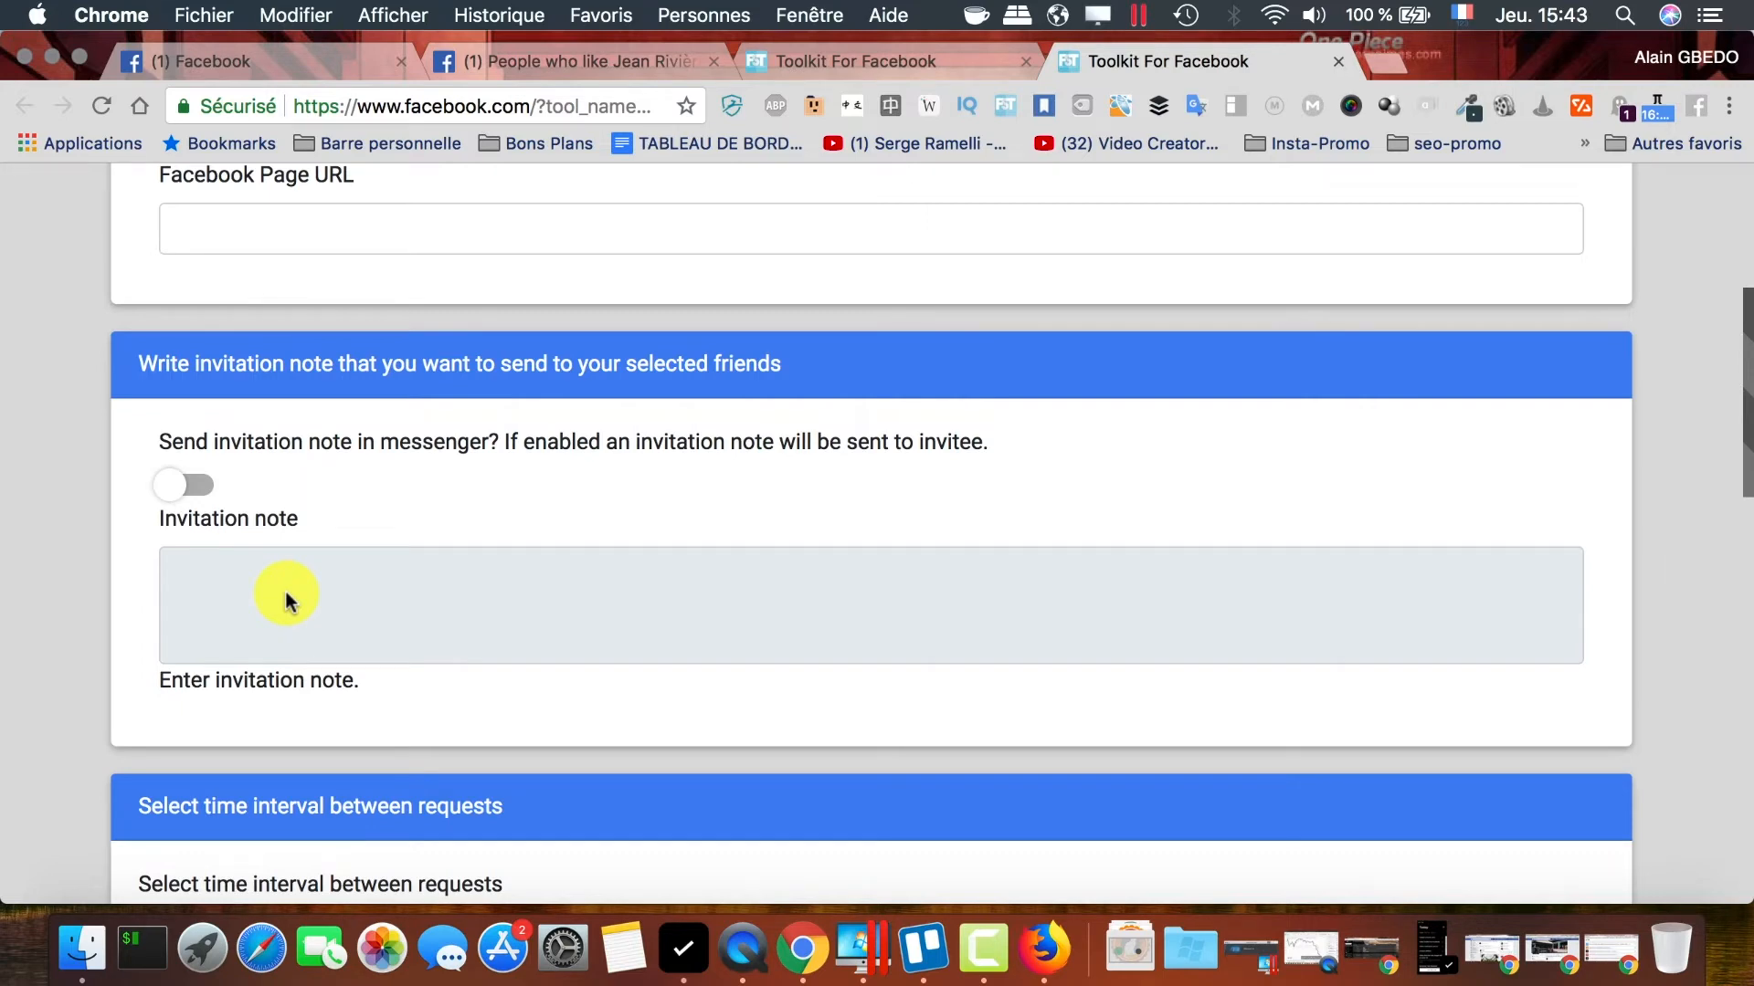
{"action": "scroll", "coordinate": [285, 601], "scroll_direction": "down", "scroll_amount": 5}
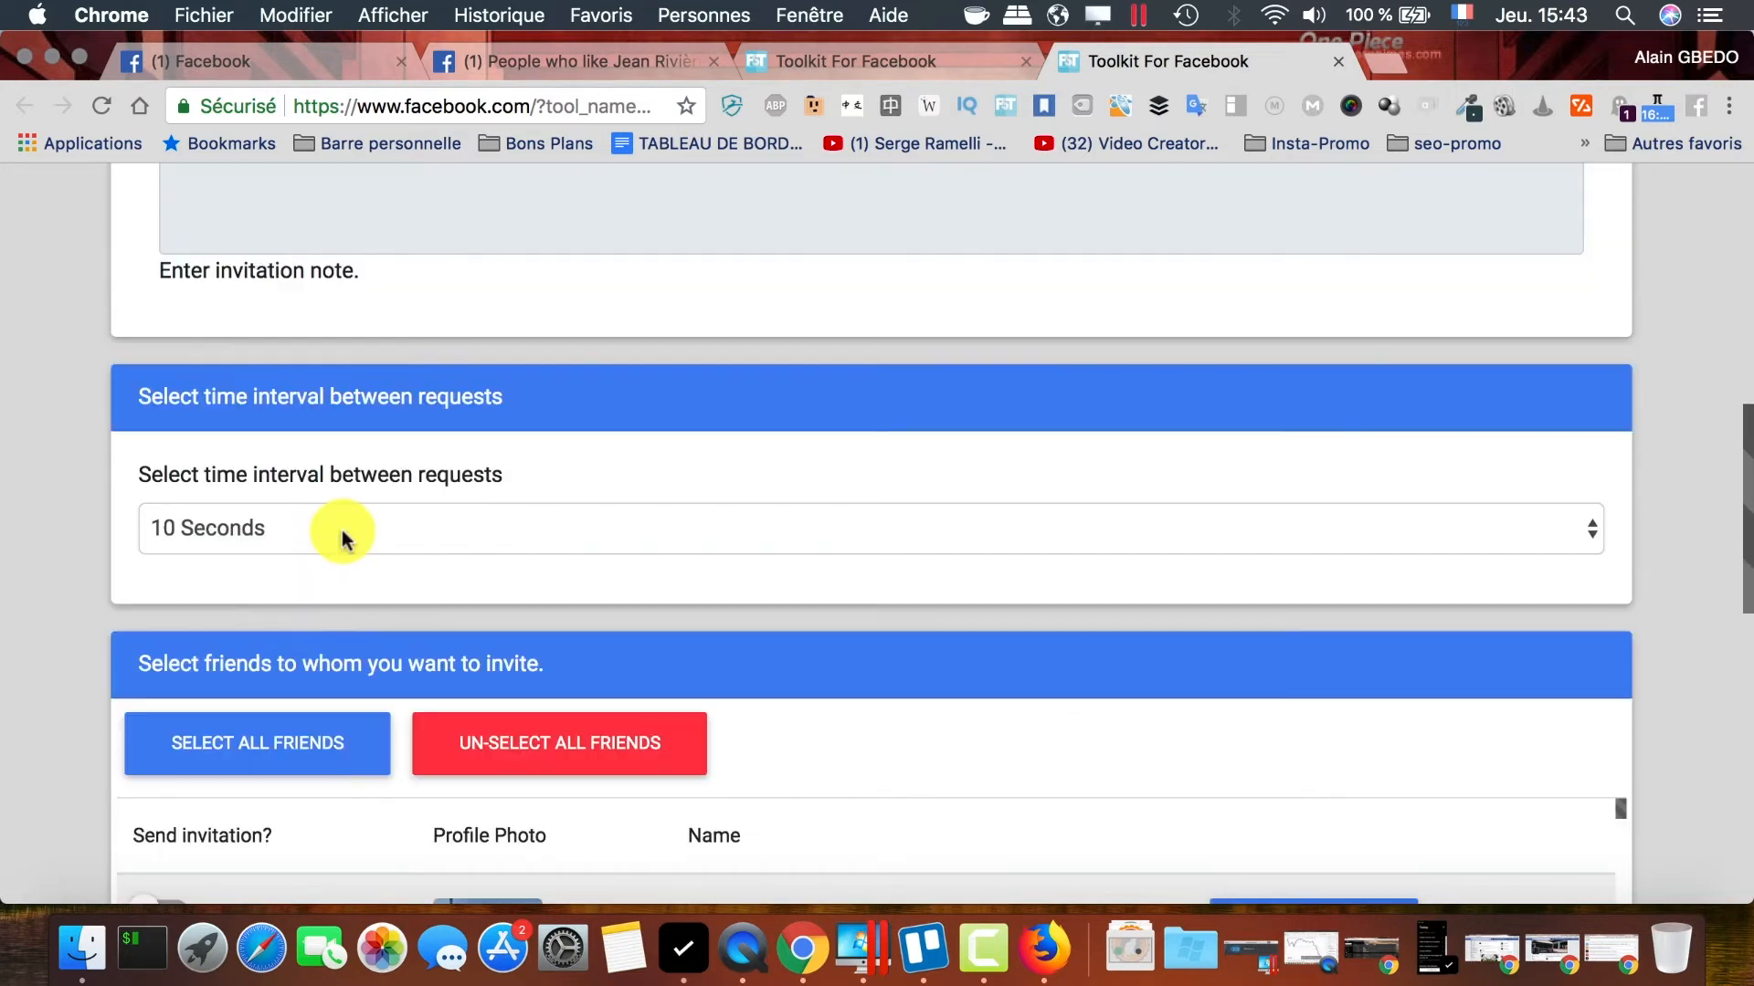
{"action": "left_click", "coordinate": [490, 523]}
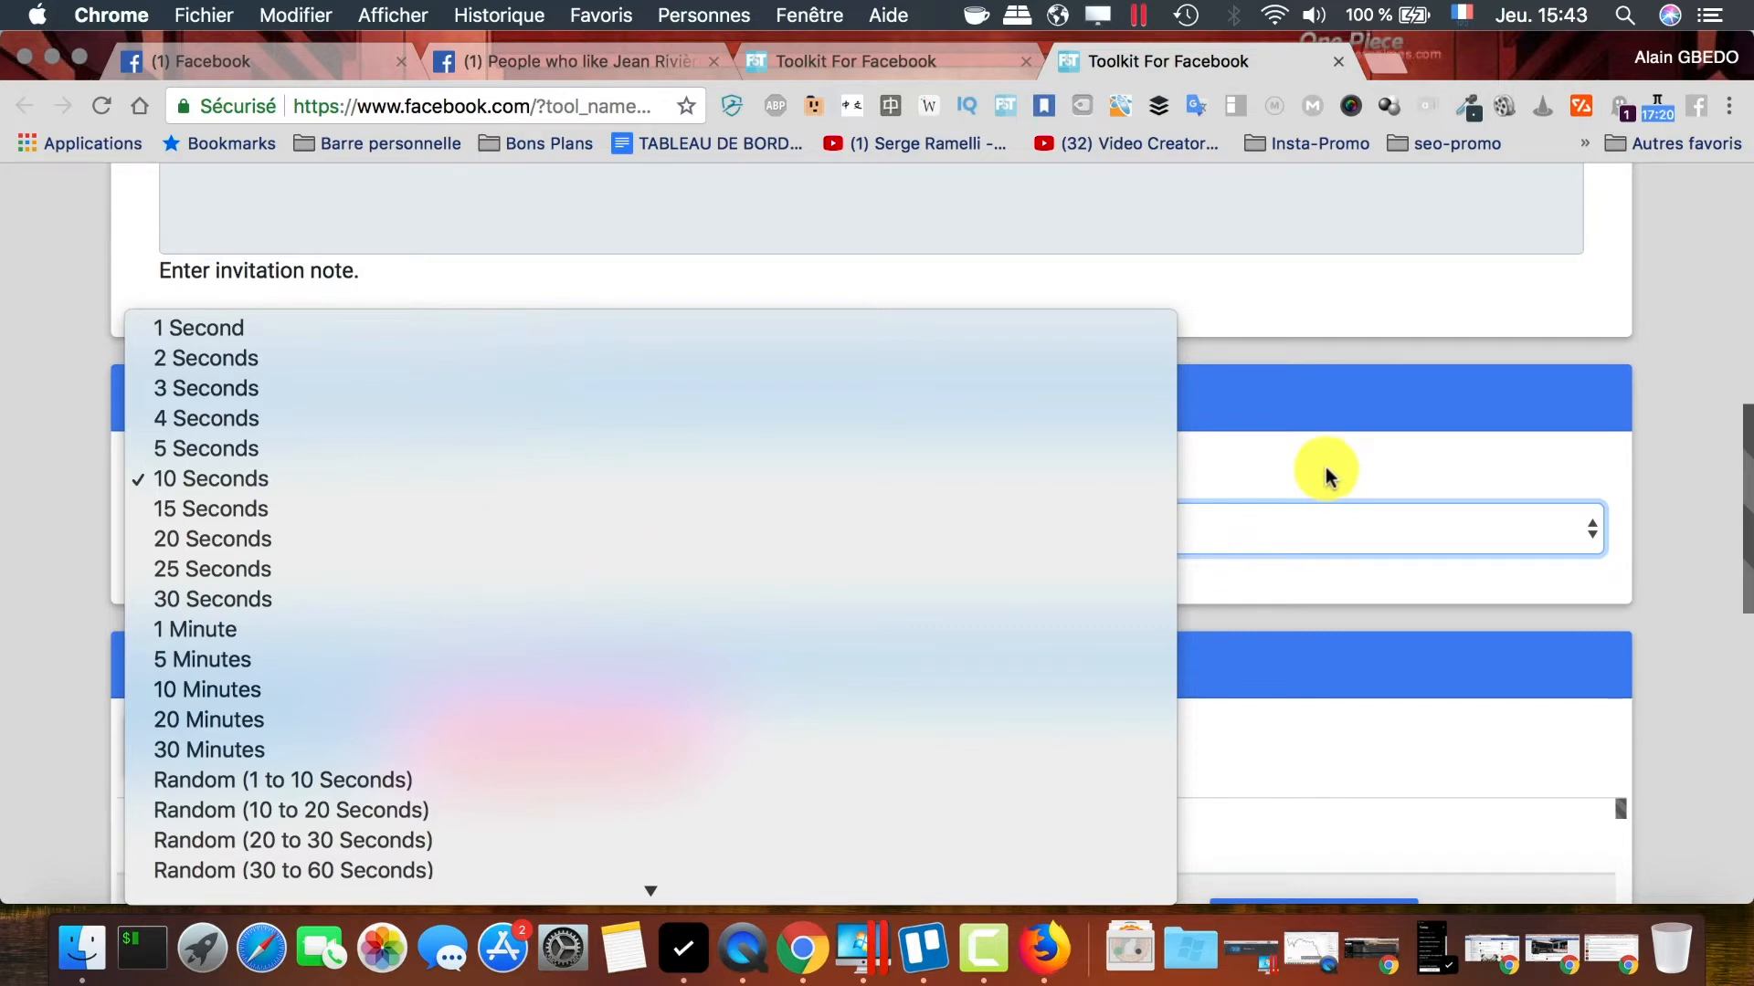
{"action": "left_click", "coordinate": [1402, 442]}
Enable the invitation for the first listed friend, review the remaining invite controls and event log, and close the tool
{"action": "scroll", "coordinate": [979, 431], "scroll_direction": "down", "scroll_amount": 10}
{"action": "scroll", "coordinate": [991, 435], "scroll_direction": "up", "scroll_amount": 2}
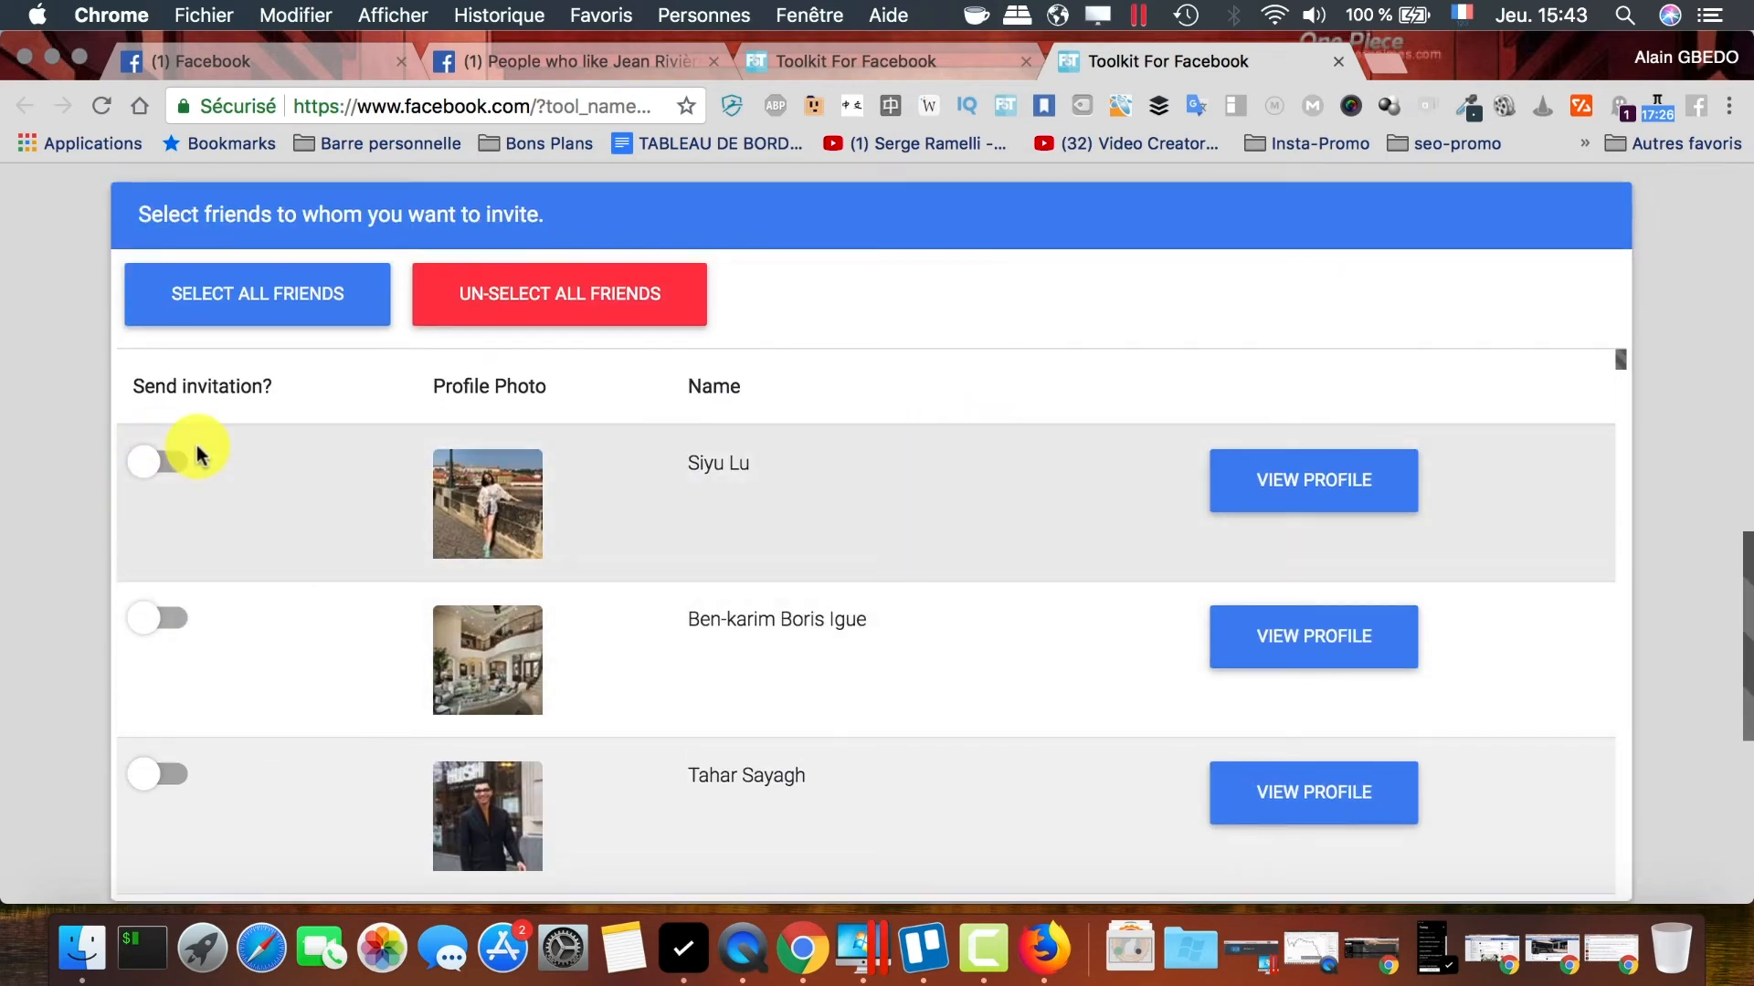
{"action": "left_click", "coordinate": [158, 467]}
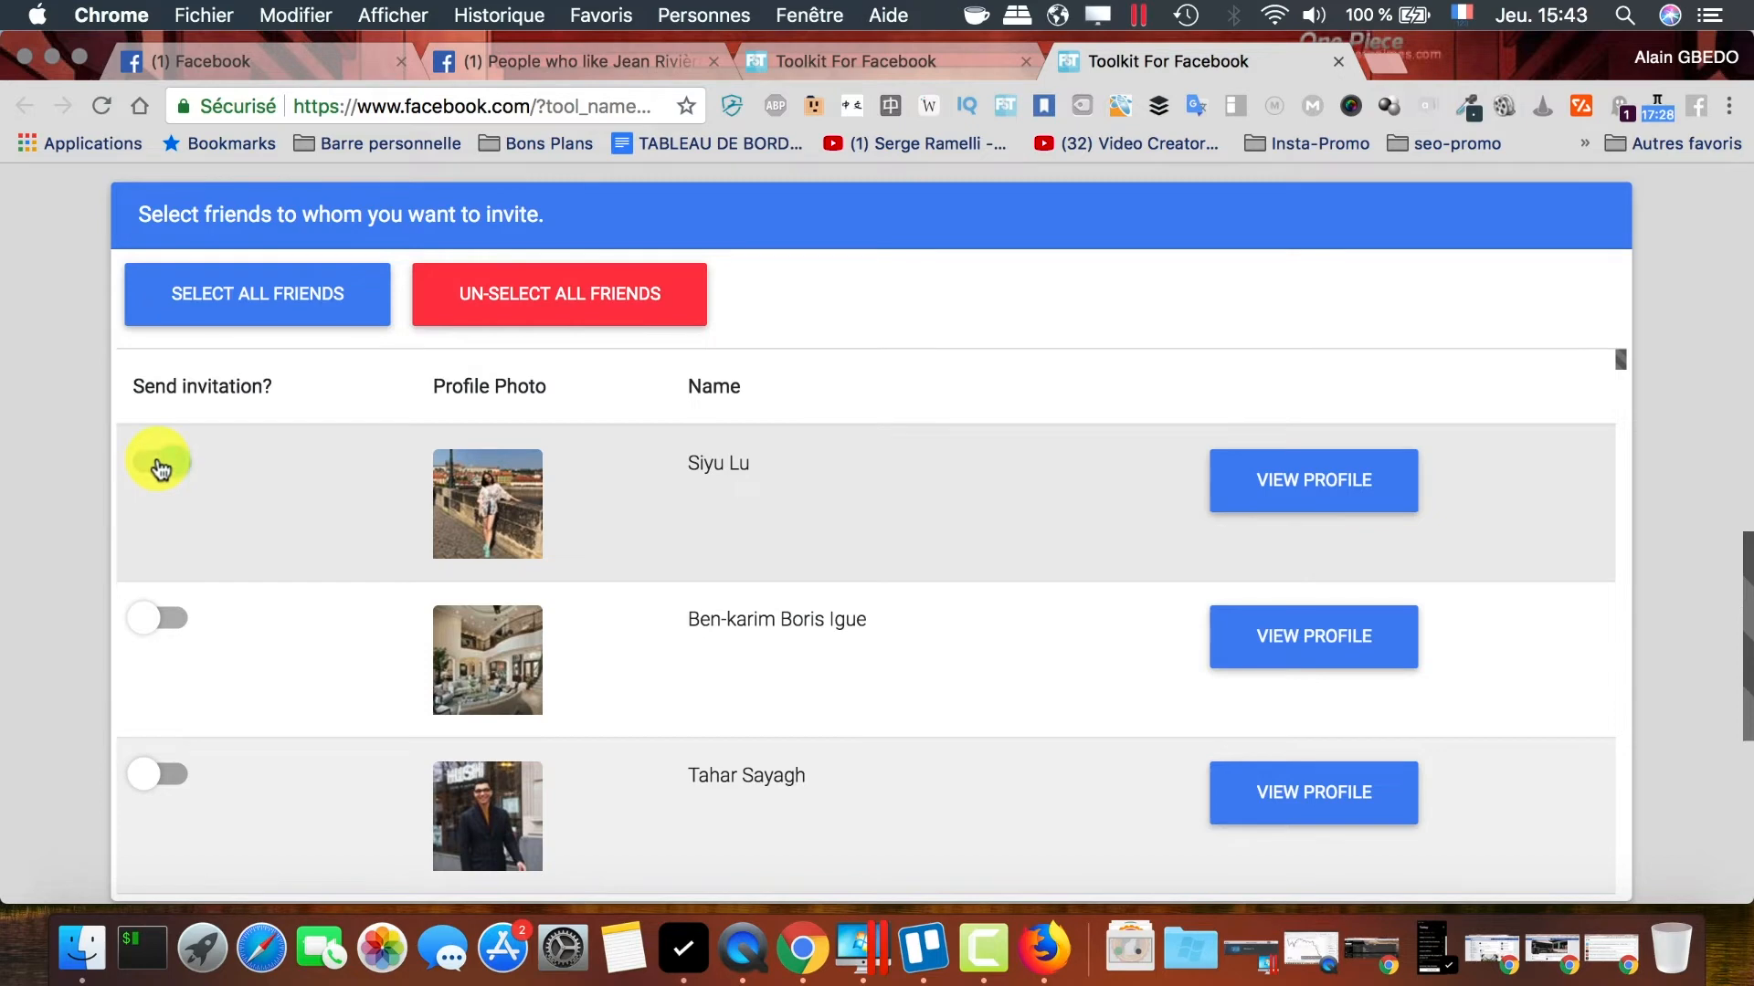
{"action": "scroll", "coordinate": [160, 469], "scroll_direction": "down", "scroll_amount": 8}
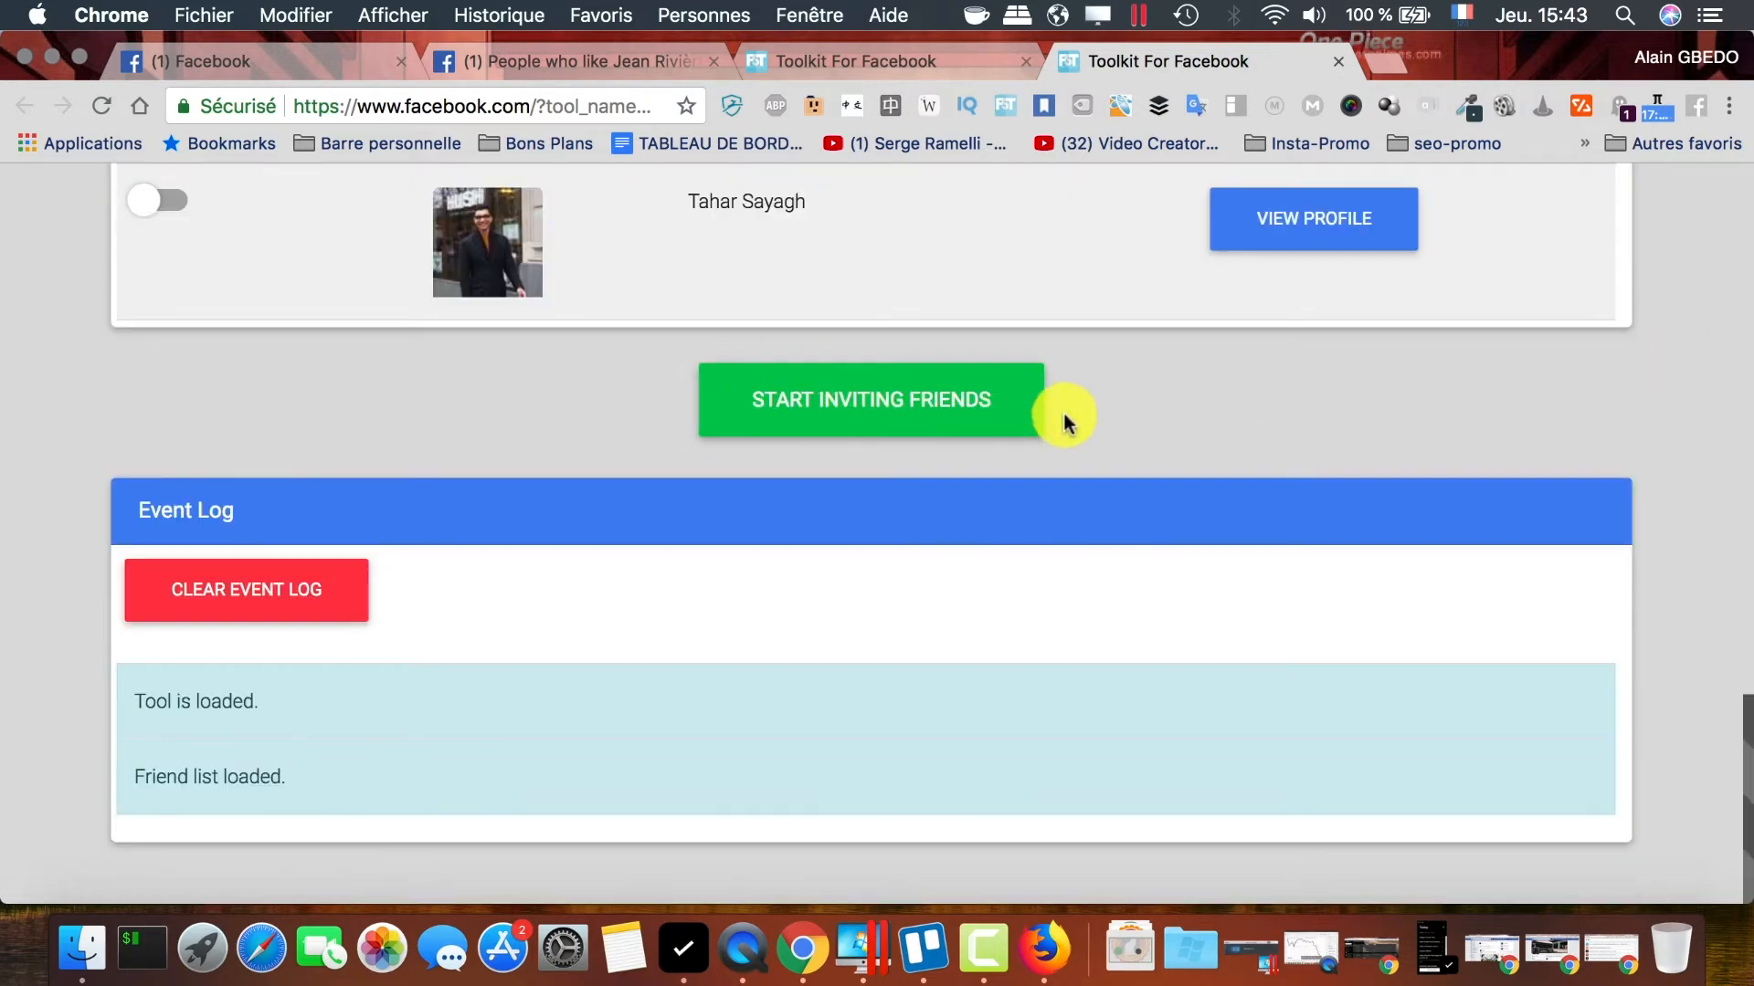
{"action": "scroll", "coordinate": [1668, 385], "scroll_direction": "up", "scroll_amount": 8}
{"action": "scroll", "coordinate": [1668, 386], "scroll_direction": "up", "scroll_amount": 5}
{"action": "left_click", "coordinate": [1338, 61]}
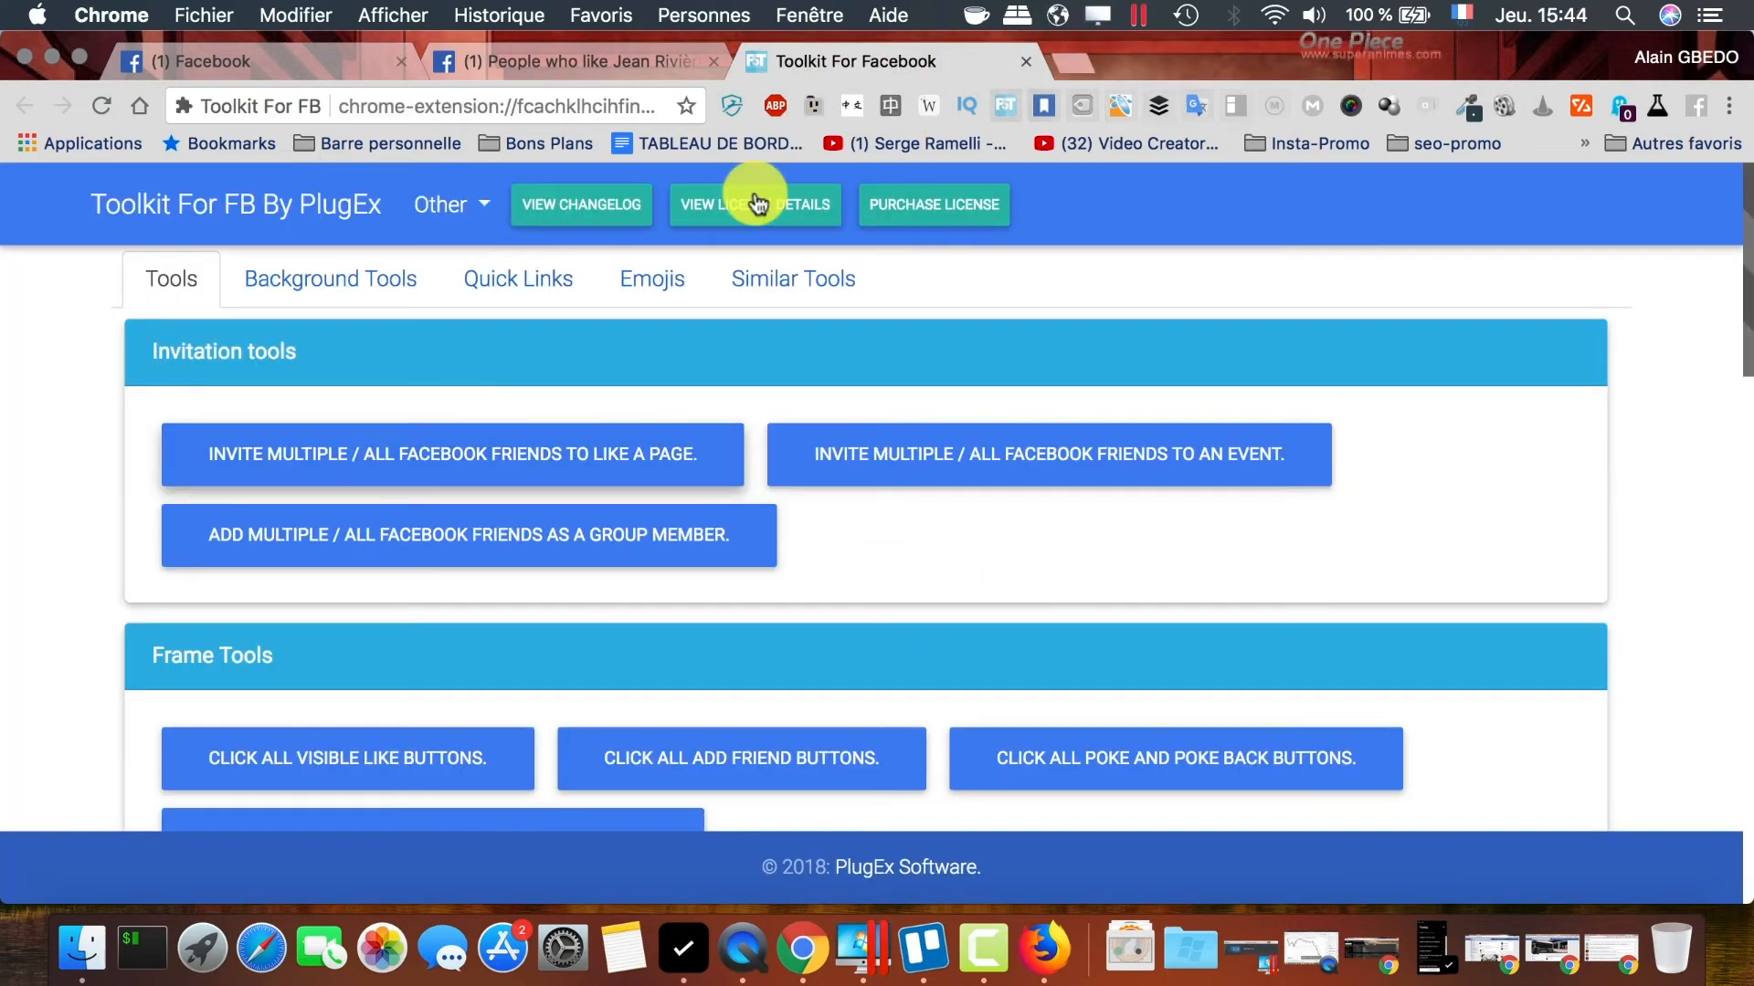
Open the tool for posting on multiple Facebook groups and review its status text, time interval and group selection settings
{"action": "scroll", "coordinate": [451, 448], "scroll_direction": "down", "scroll_amount": 3}
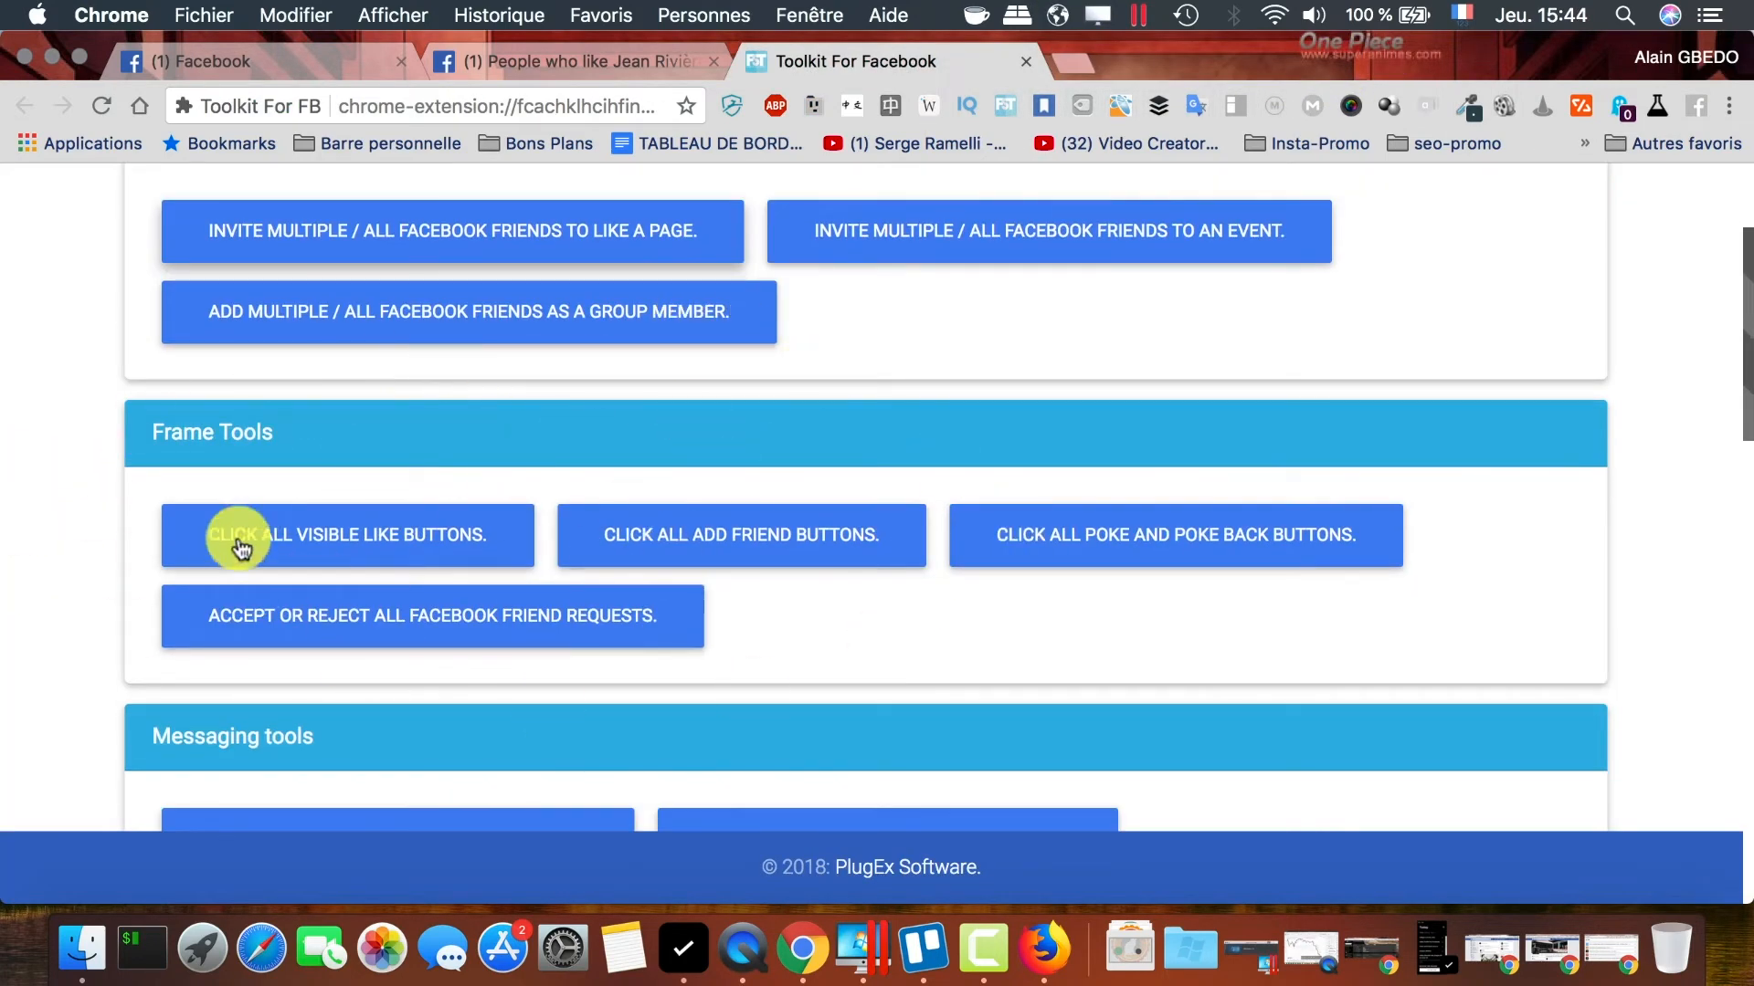
{"action": "scroll", "coordinate": [508, 560], "scroll_direction": "down", "scroll_amount": 6}
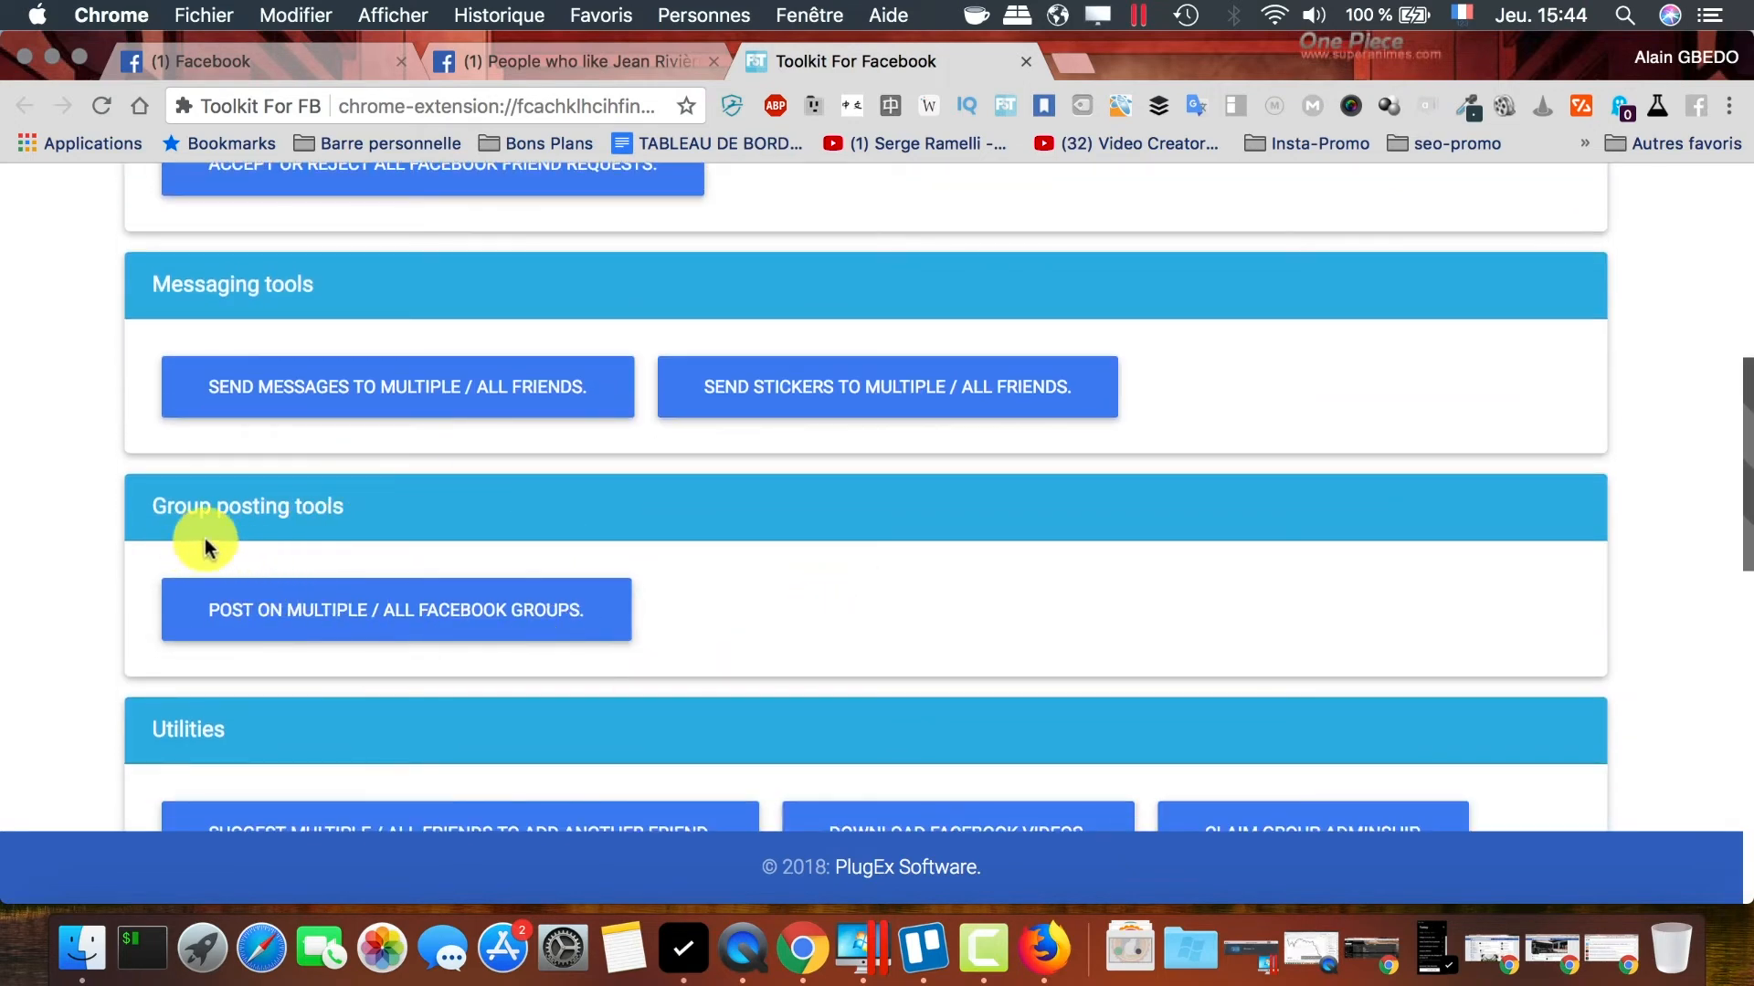
{"action": "left_click", "coordinate": [570, 605]}
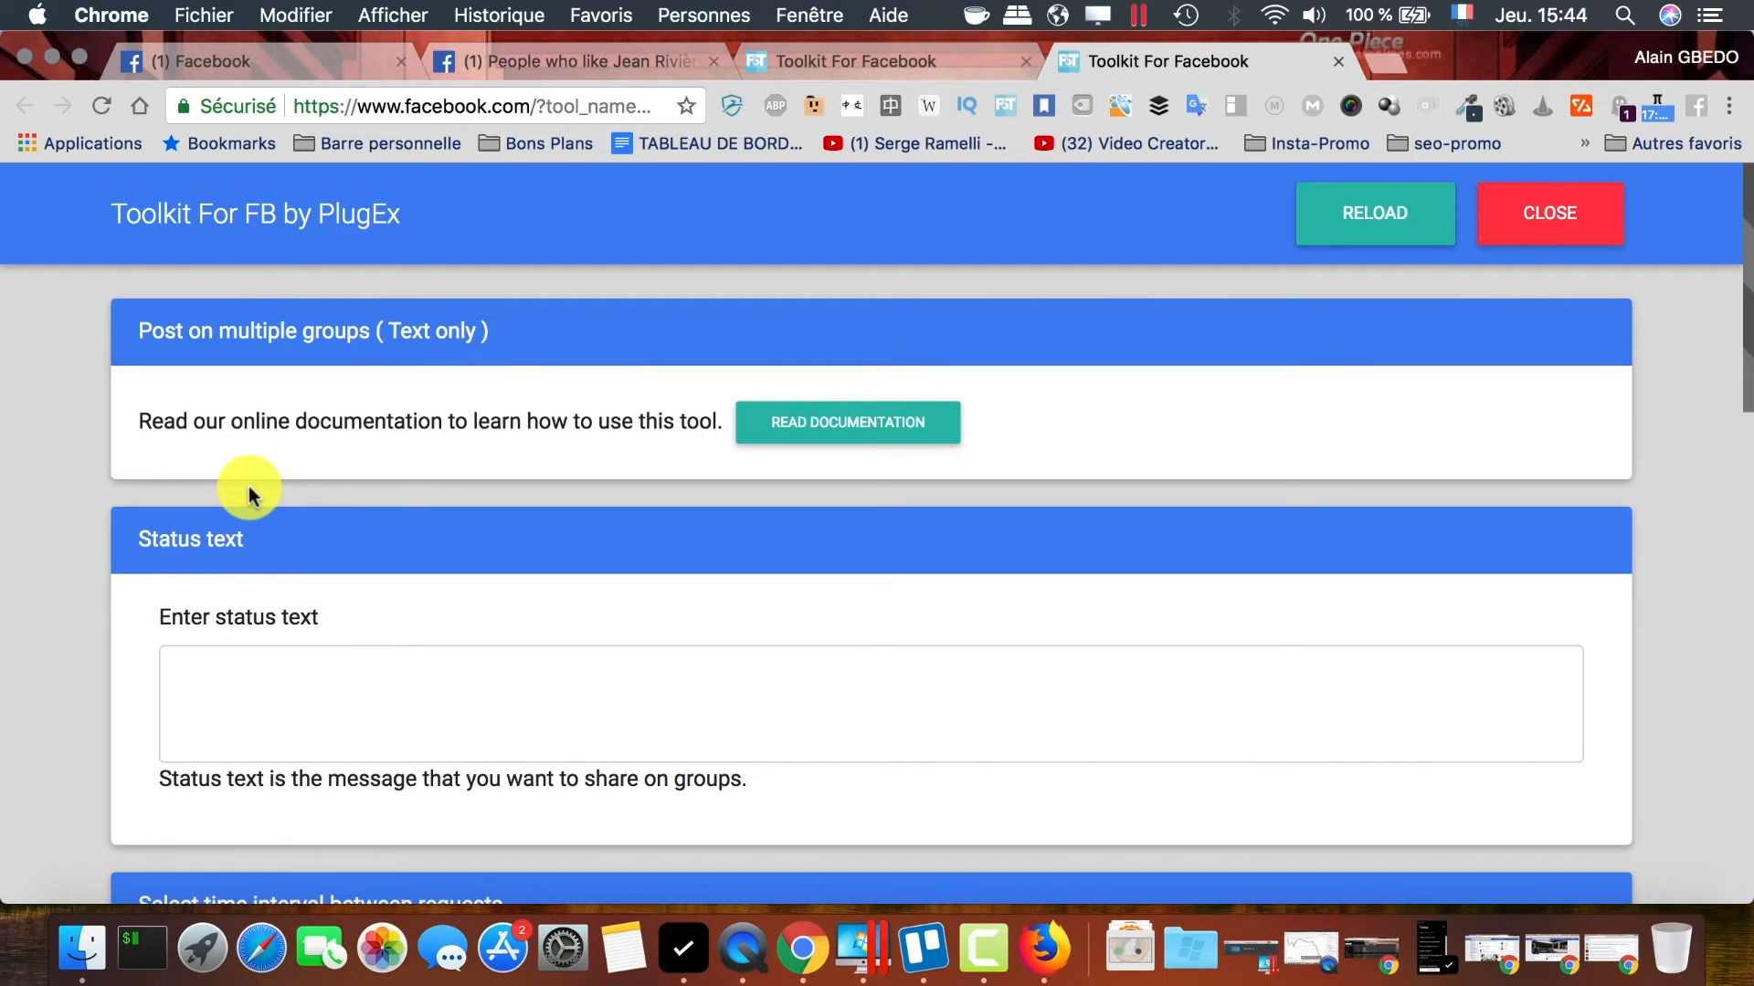
{"action": "scroll", "coordinate": [243, 548], "scroll_direction": "down", "scroll_amount": 7}
{"action": "scroll", "coordinate": [243, 635], "scroll_direction": "up", "scroll_amount": 7}
{"action": "scroll", "coordinate": [365, 402], "scroll_direction": "down", "scroll_amount": 5}
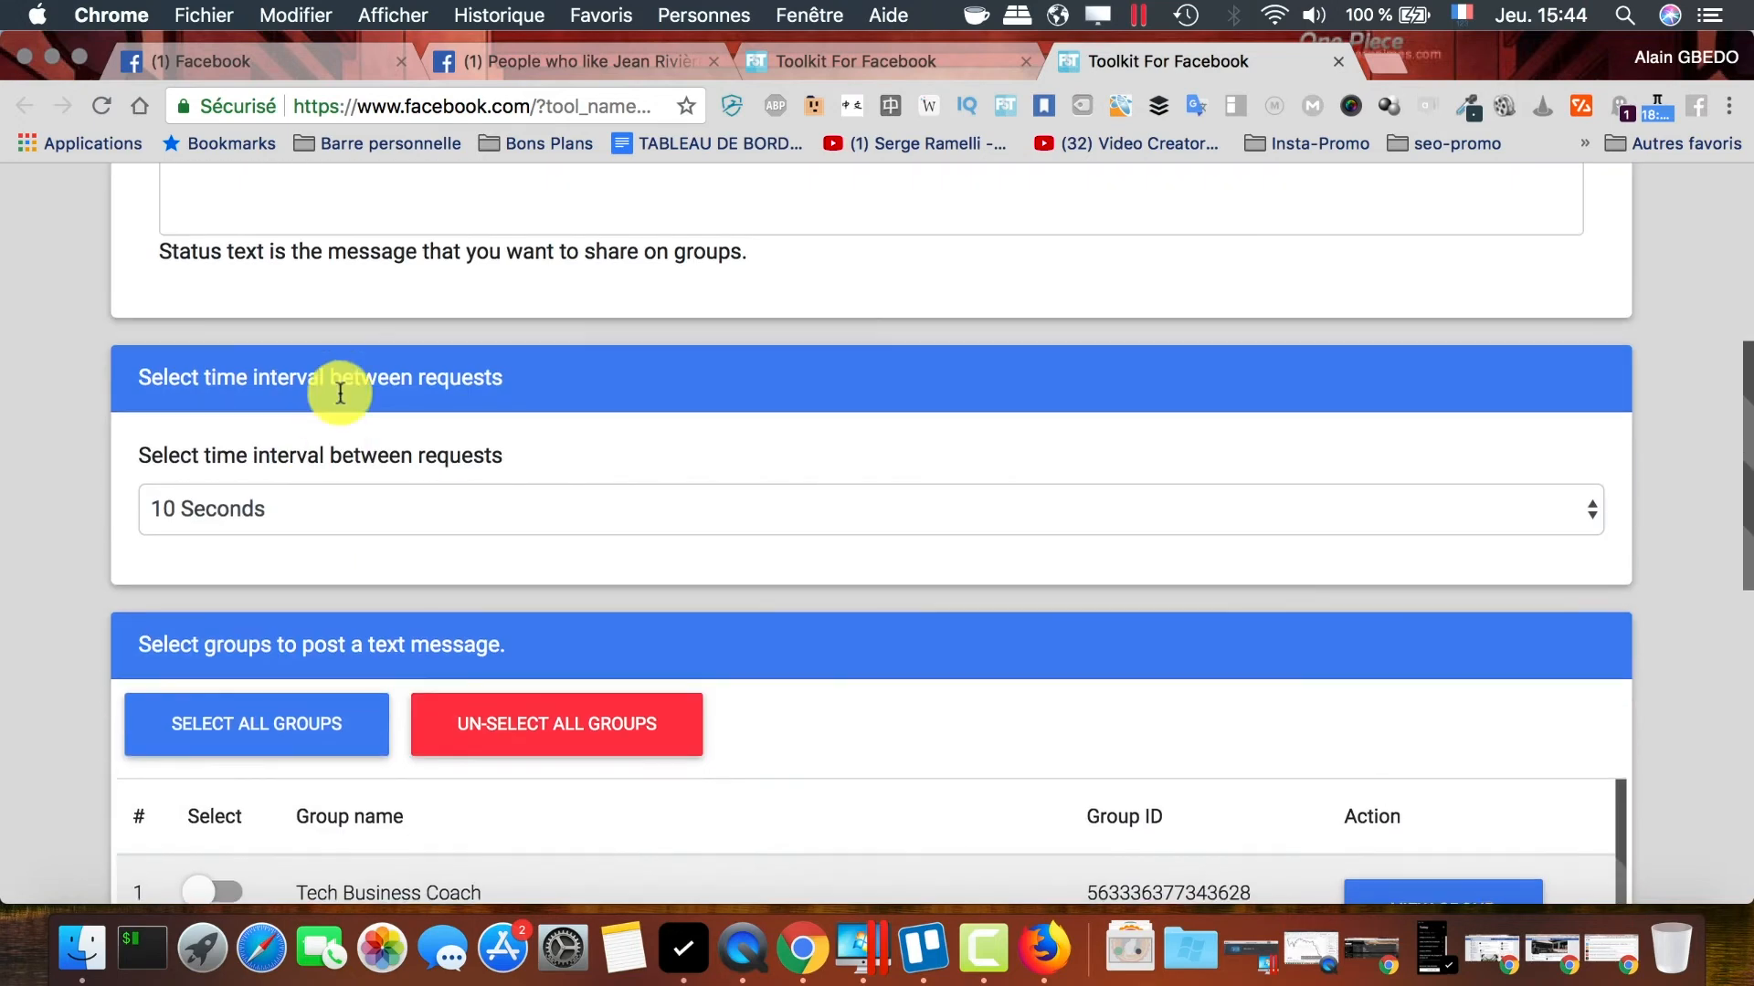
{"action": "scroll", "coordinate": [388, 295], "scroll_direction": "up", "scroll_amount": 1}
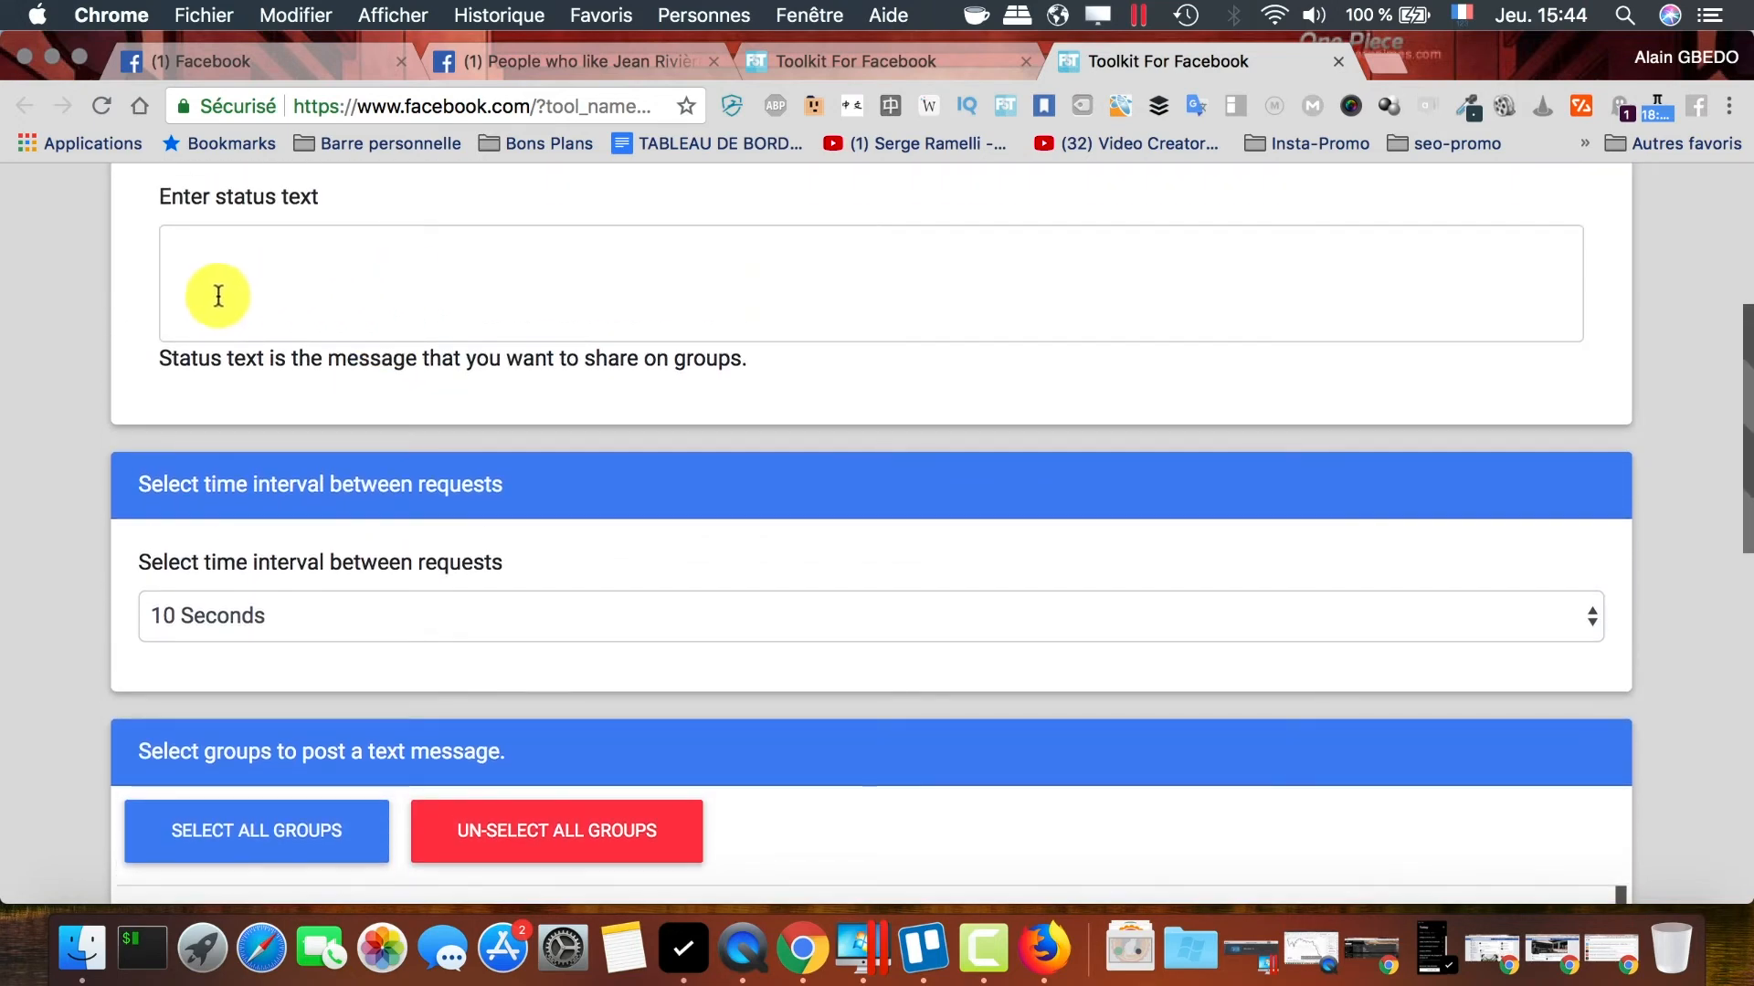
{"action": "scroll", "coordinate": [533, 280], "scroll_direction": "down", "scroll_amount": 1}
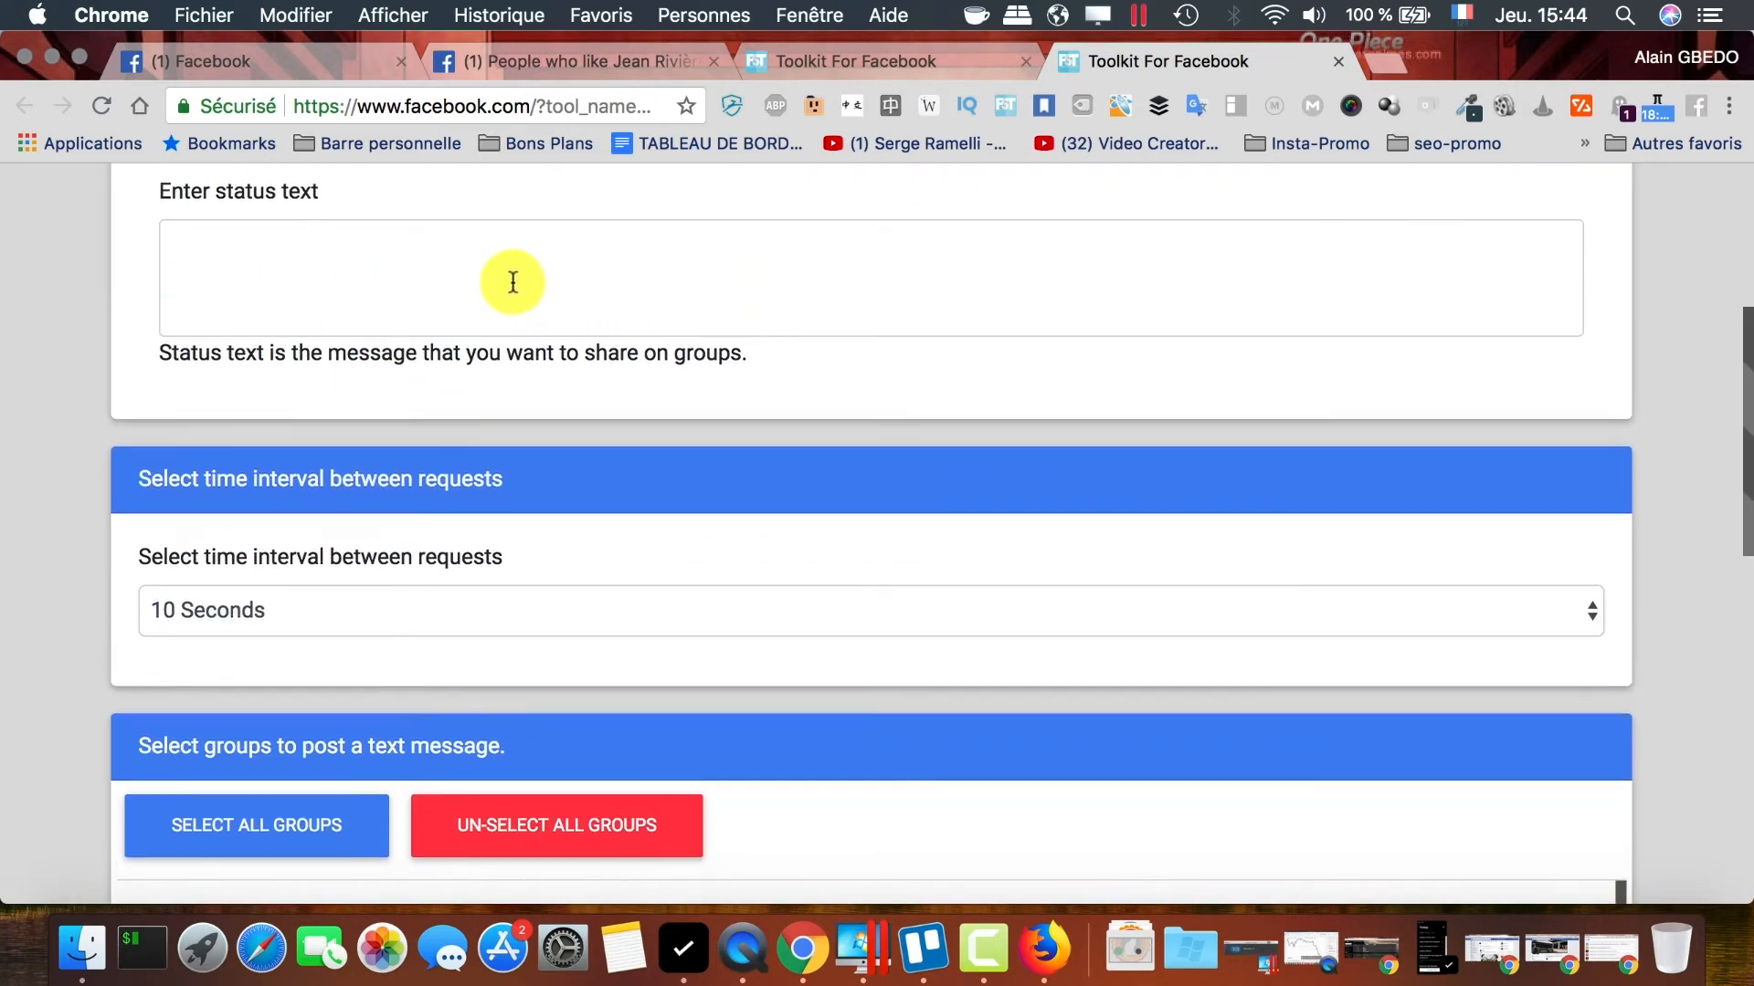
Examine the available time intervals between requests for group posting and pick one from the list
{"action": "scroll", "coordinate": [512, 279], "scroll_direction": "down", "scroll_amount": 3}
{"action": "scroll", "coordinate": [512, 283], "scroll_direction": "down", "scroll_amount": 3}
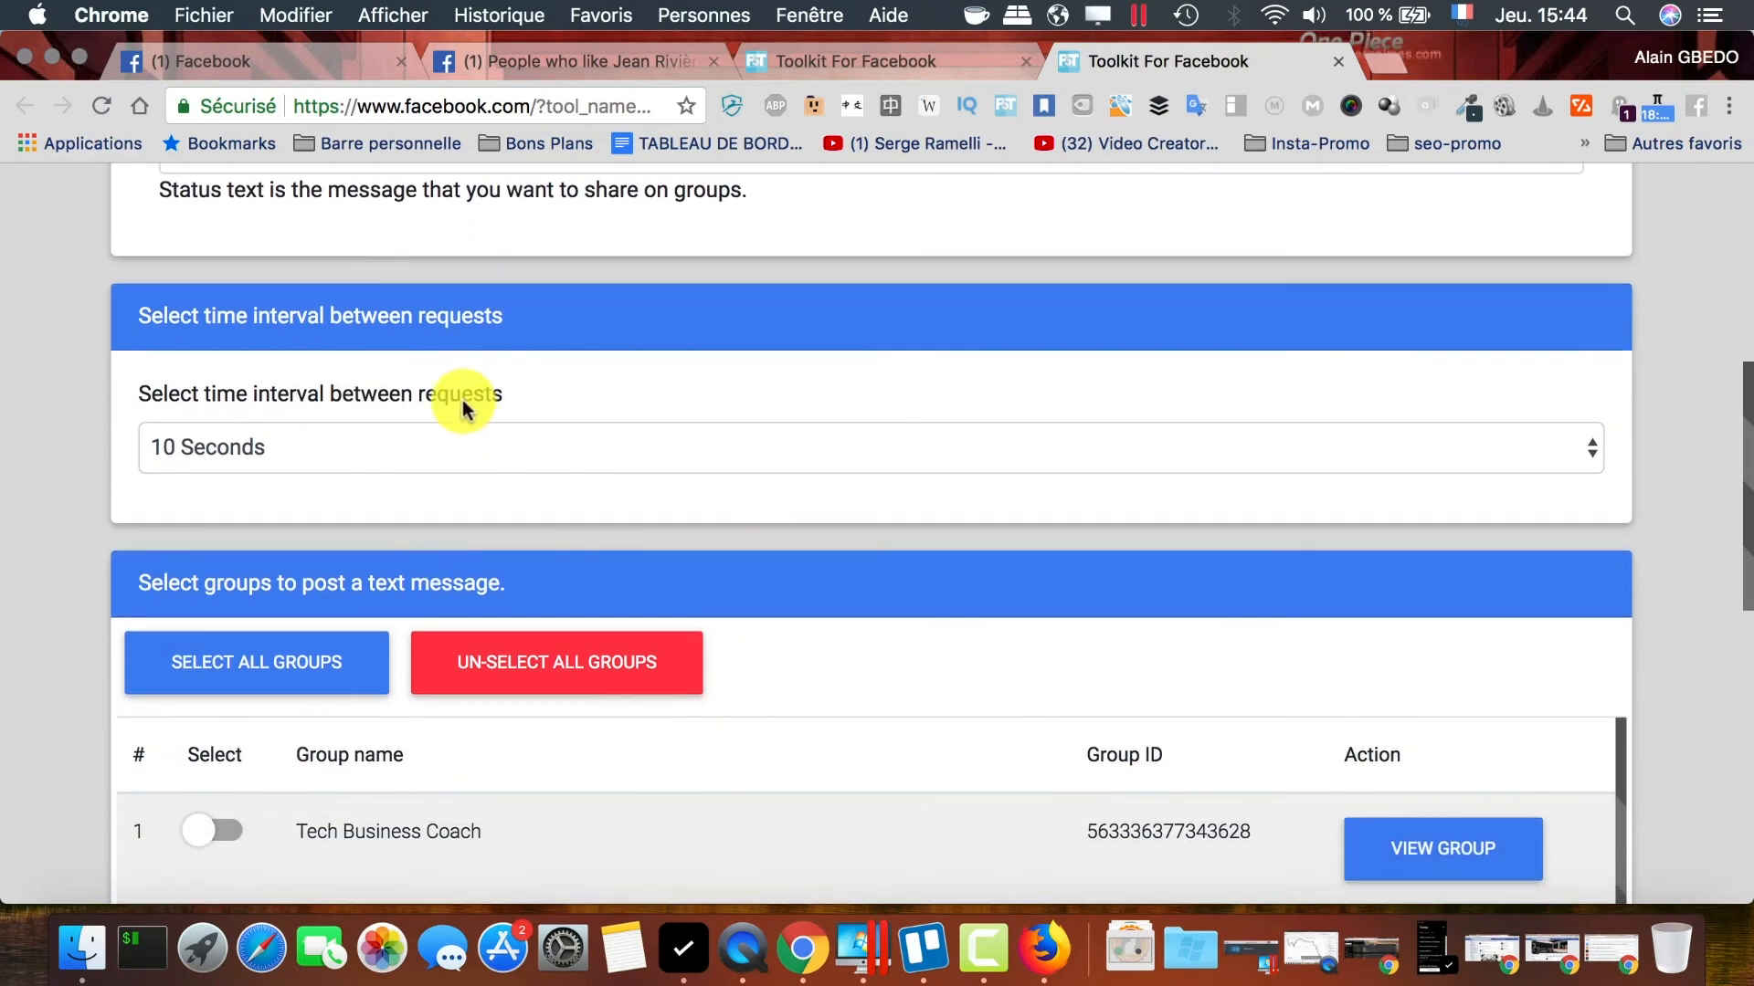
{"action": "left_click", "coordinate": [423, 451]}
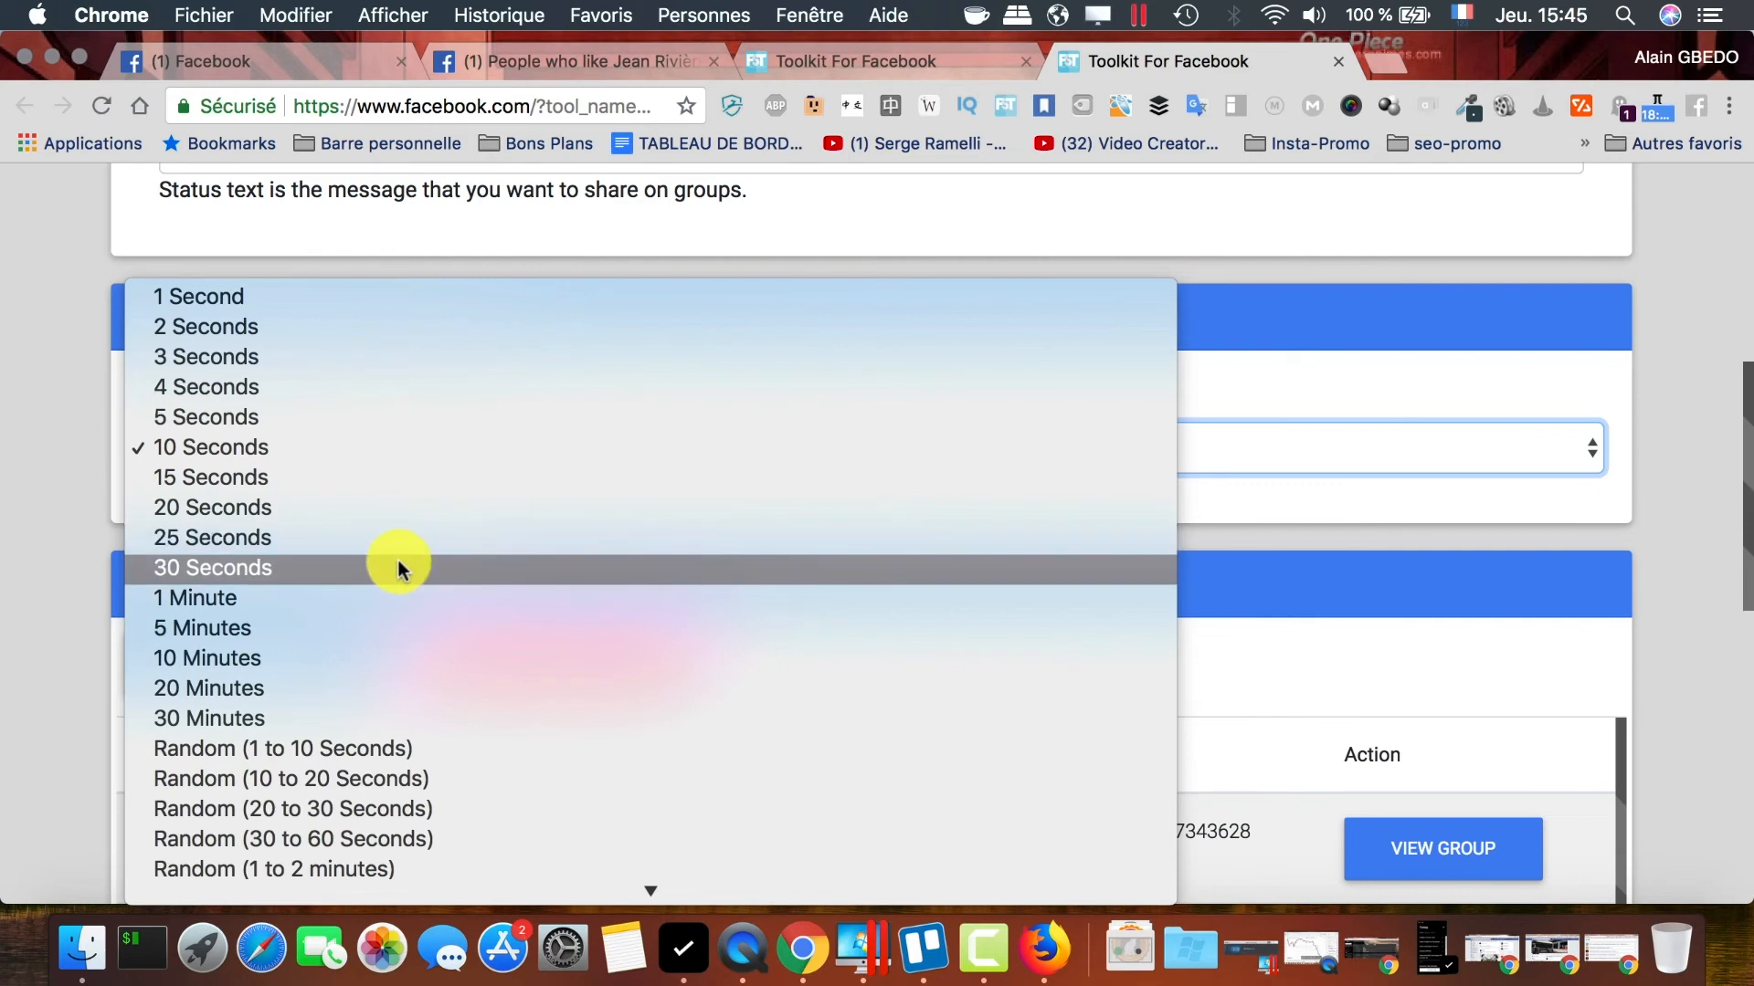
{"action": "left_click", "coordinate": [418, 587]}
Review the selectable groups, the posting control and the event log, and close the multiple-group posting tool
{"action": "scroll", "coordinate": [908, 375], "scroll_direction": "down", "scroll_amount": 3}
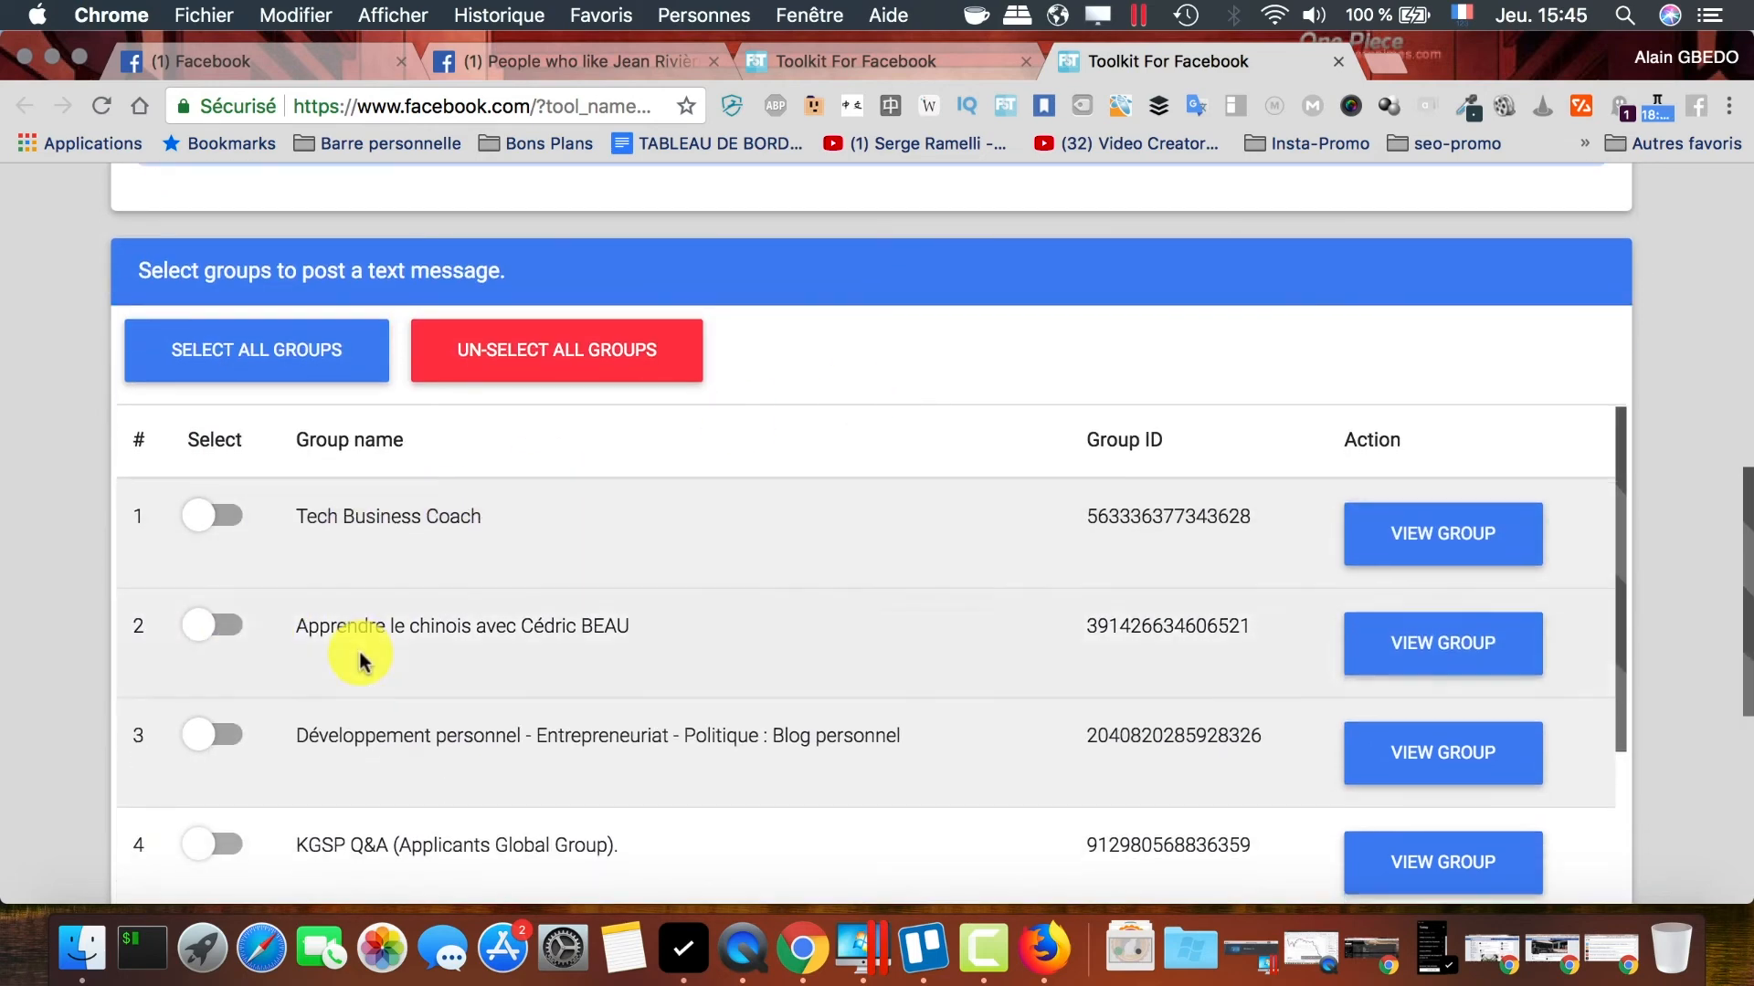
{"action": "scroll", "coordinate": [375, 662], "scroll_direction": "down", "scroll_amount": 3}
{"action": "scroll", "coordinate": [434, 612], "scroll_direction": "down", "scroll_amount": 5}
{"action": "scroll", "coordinate": [434, 614], "scroll_direction": "up", "scroll_amount": 1}
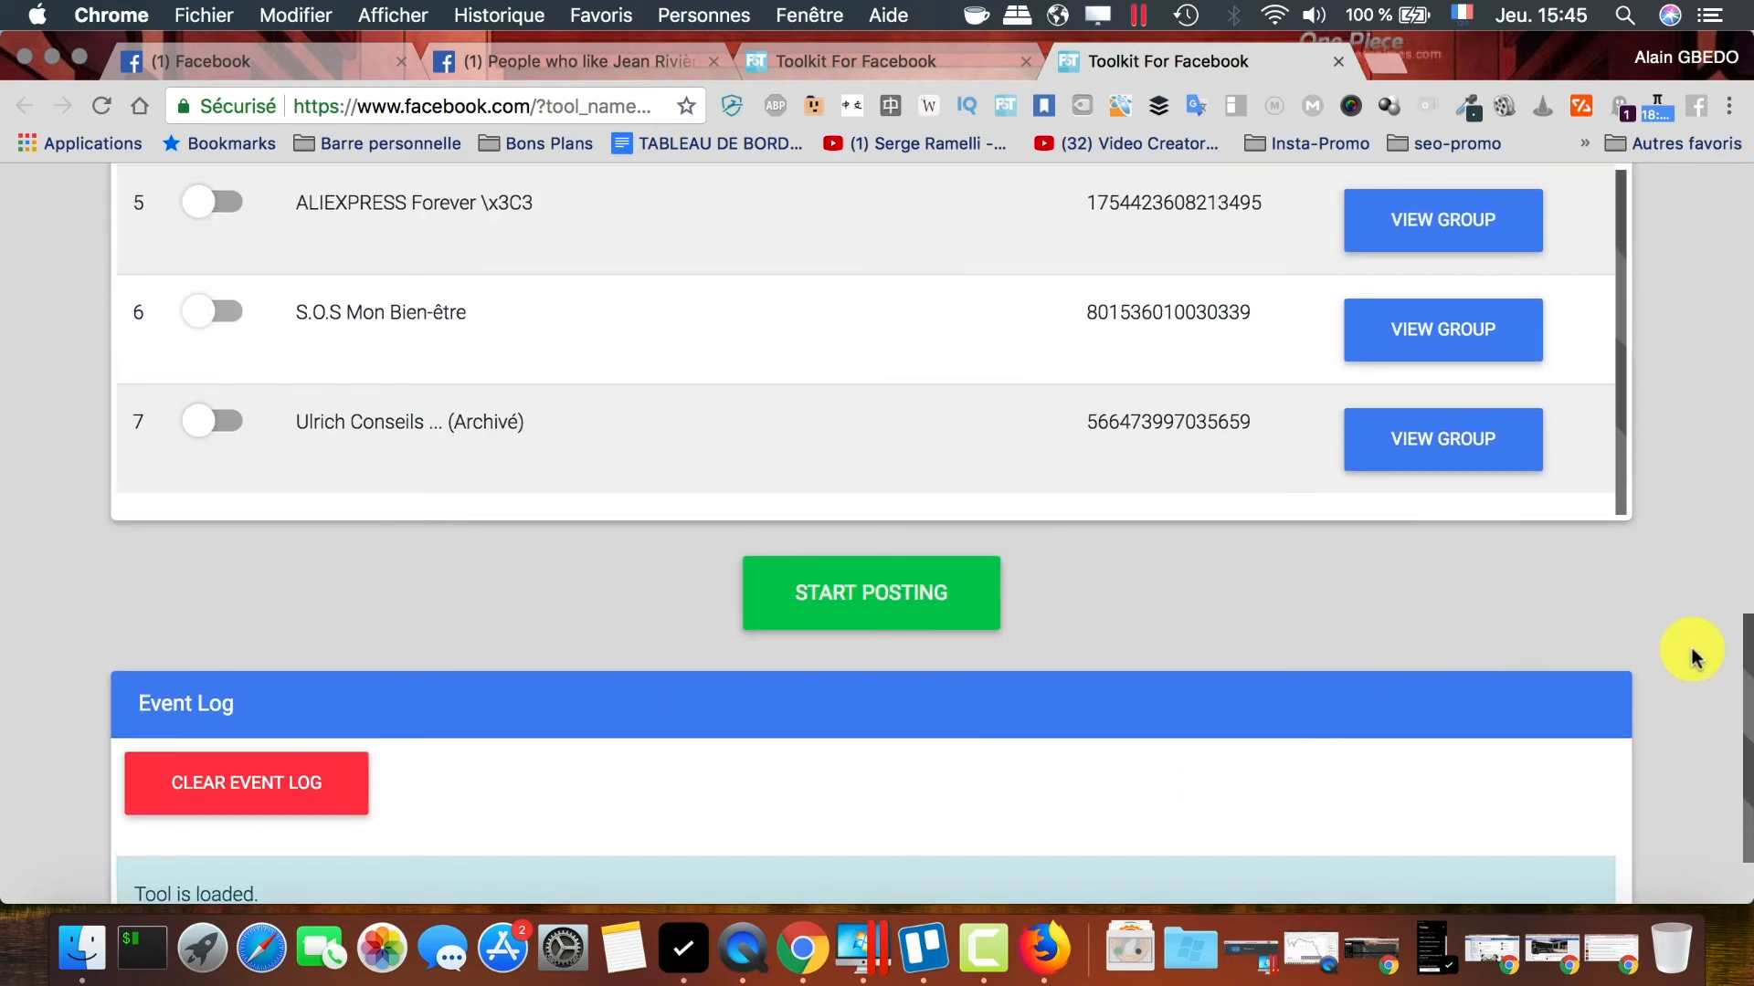
{"action": "scroll", "coordinate": [1710, 599], "scroll_direction": "up", "scroll_amount": 15}
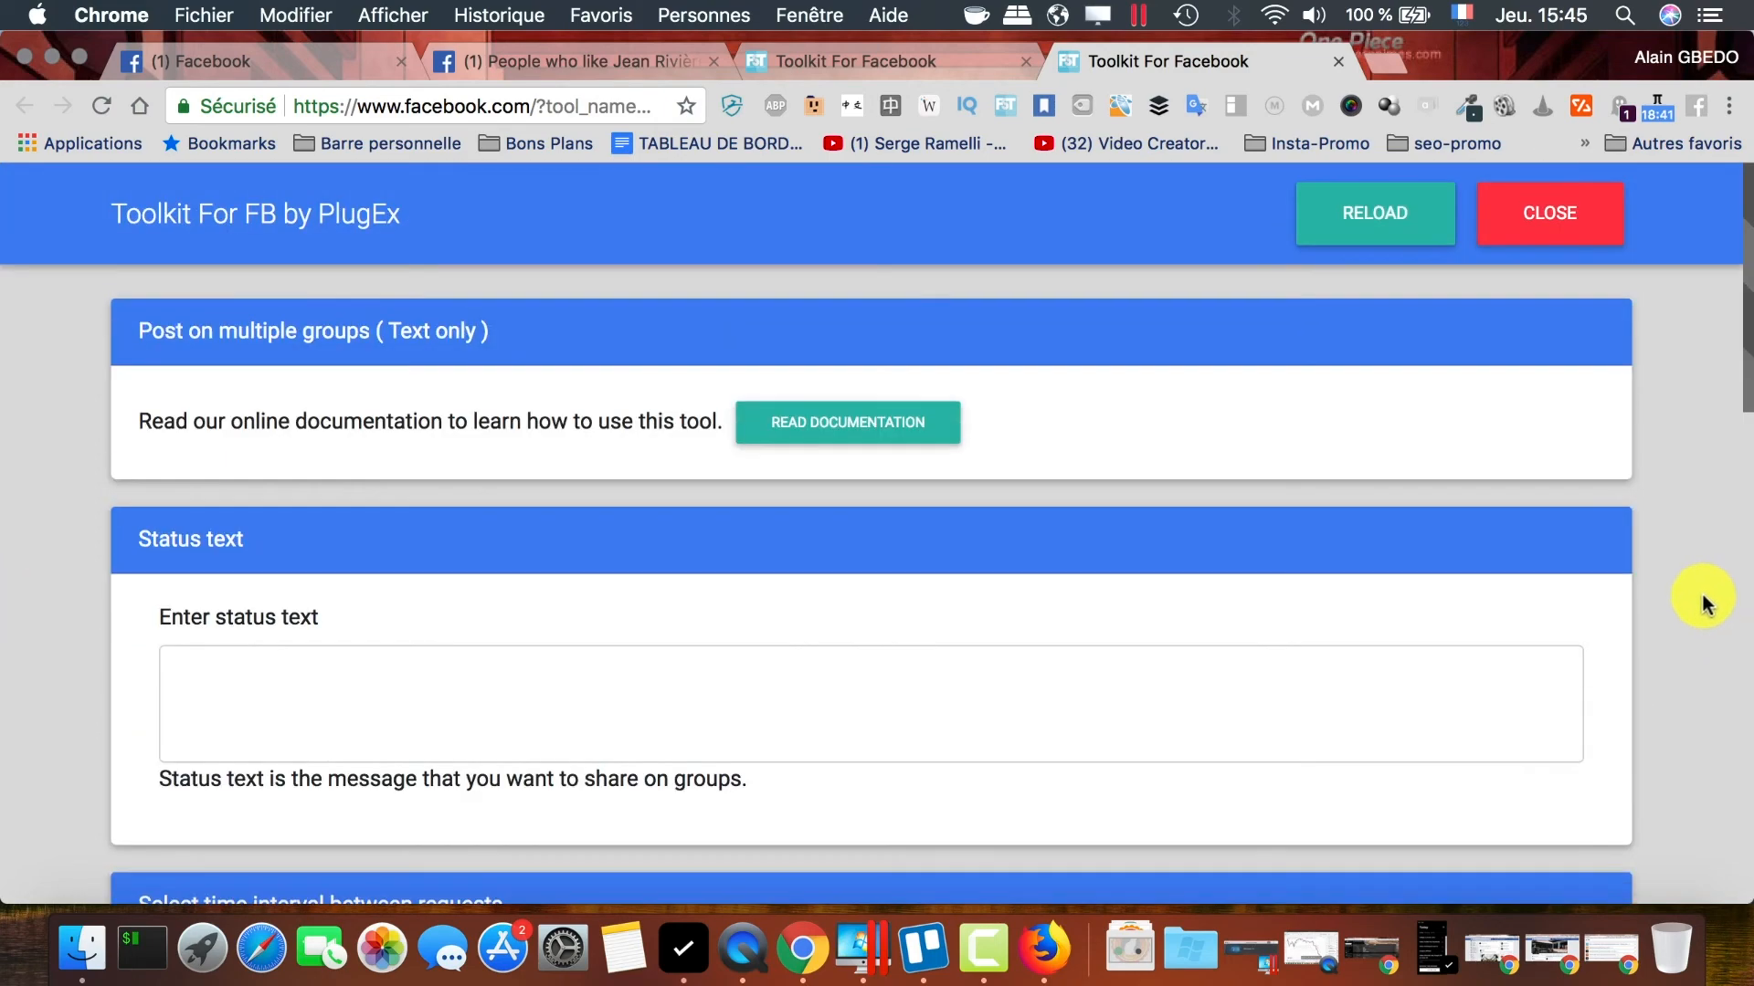
{"action": "left_click", "coordinate": [1338, 61]}
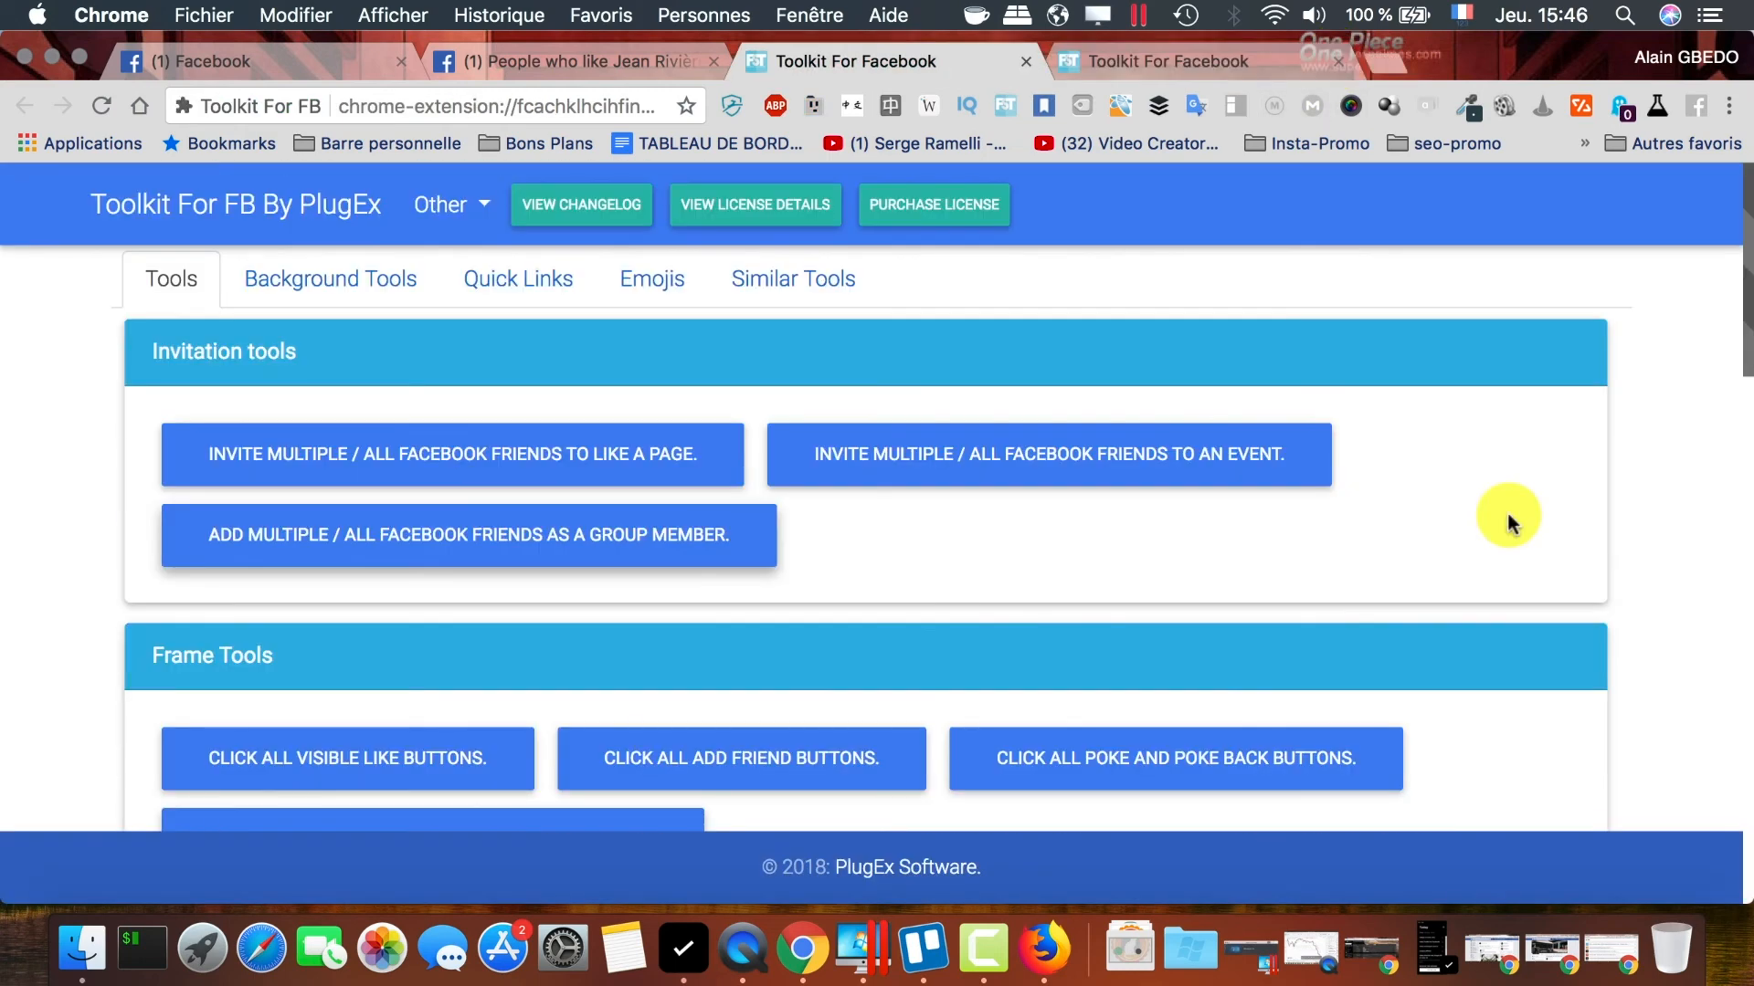